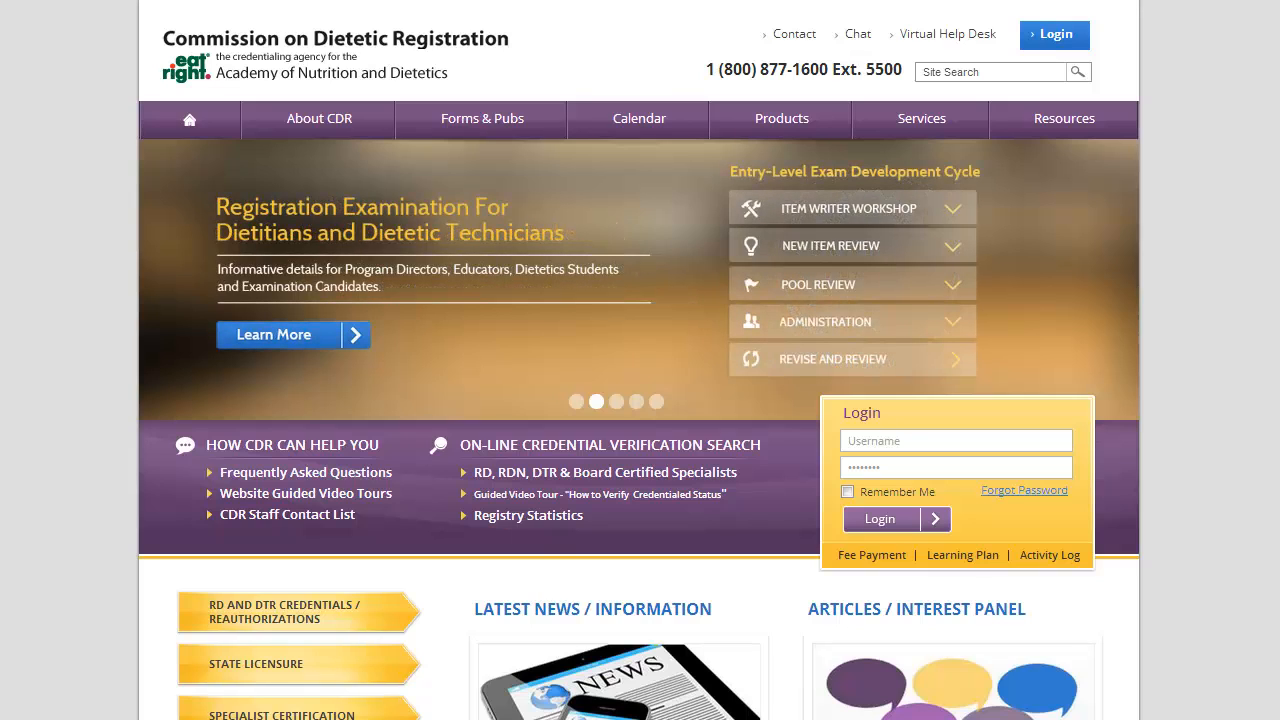
Go through Forms & Pubs to the CPE providers page, then to Prior Approval Guidelines and Online CPE Database
mouse_move(485, 138)
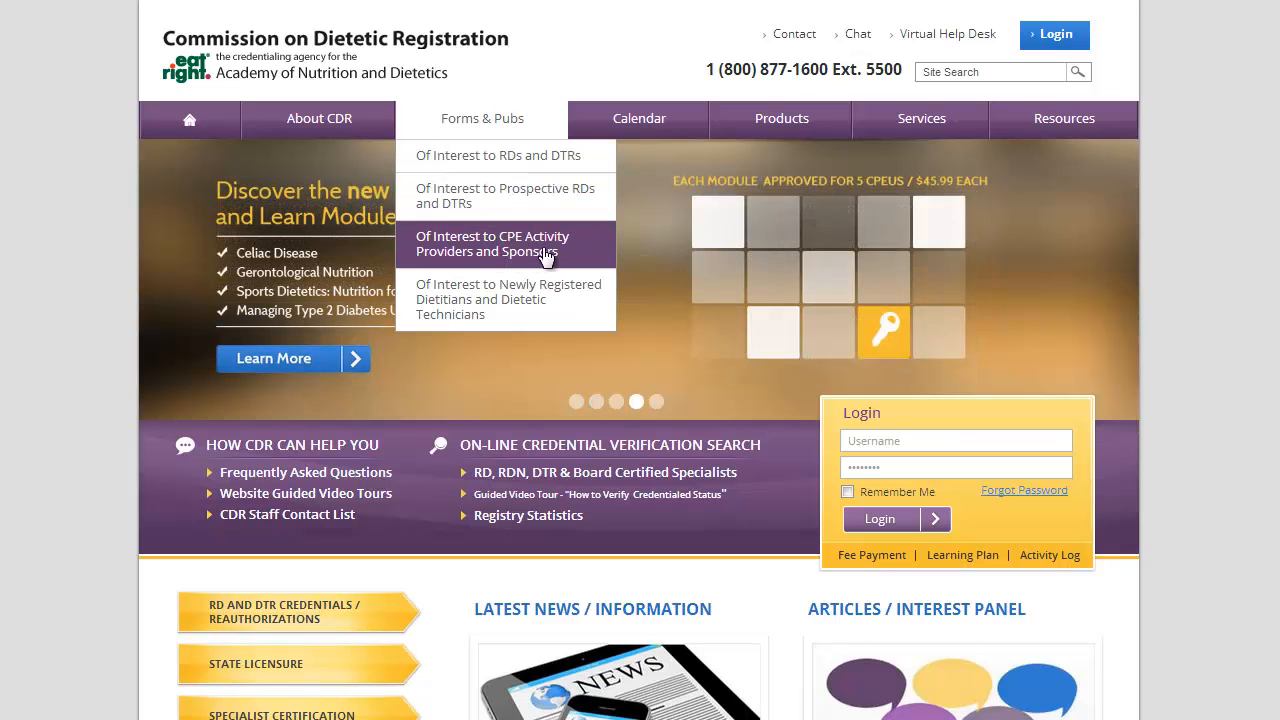
click(588, 252)
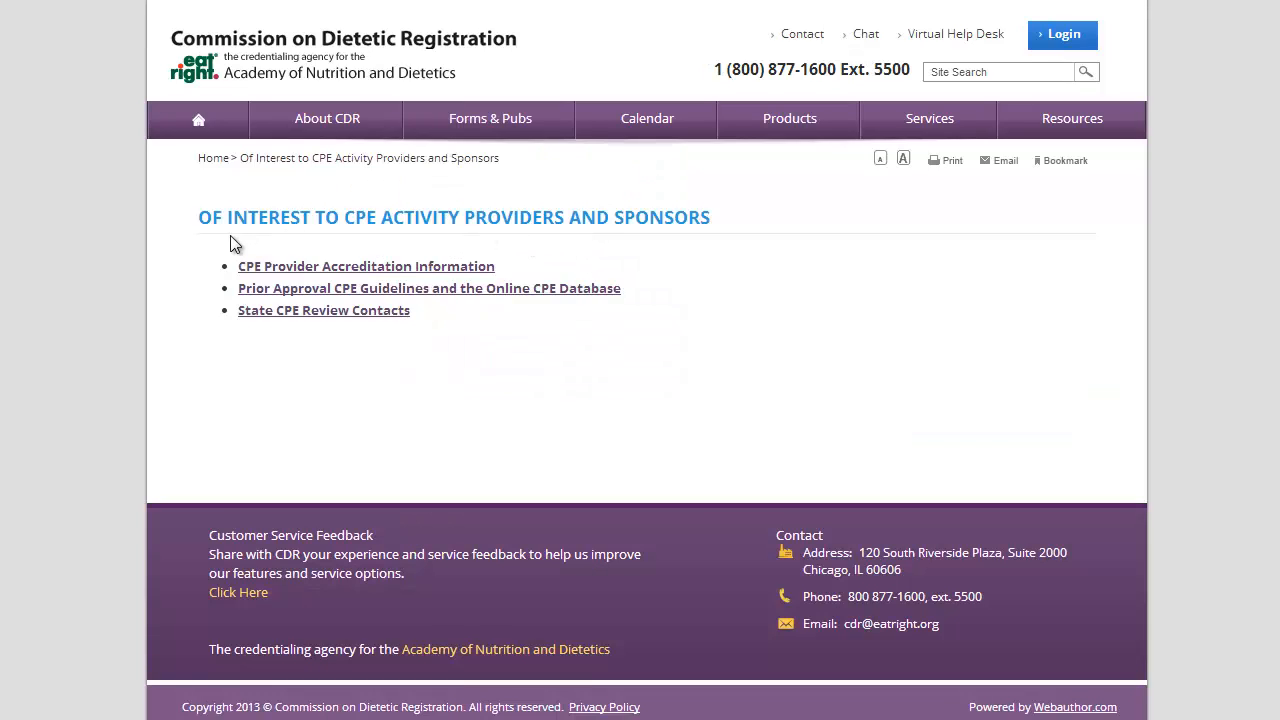
click(258, 298)
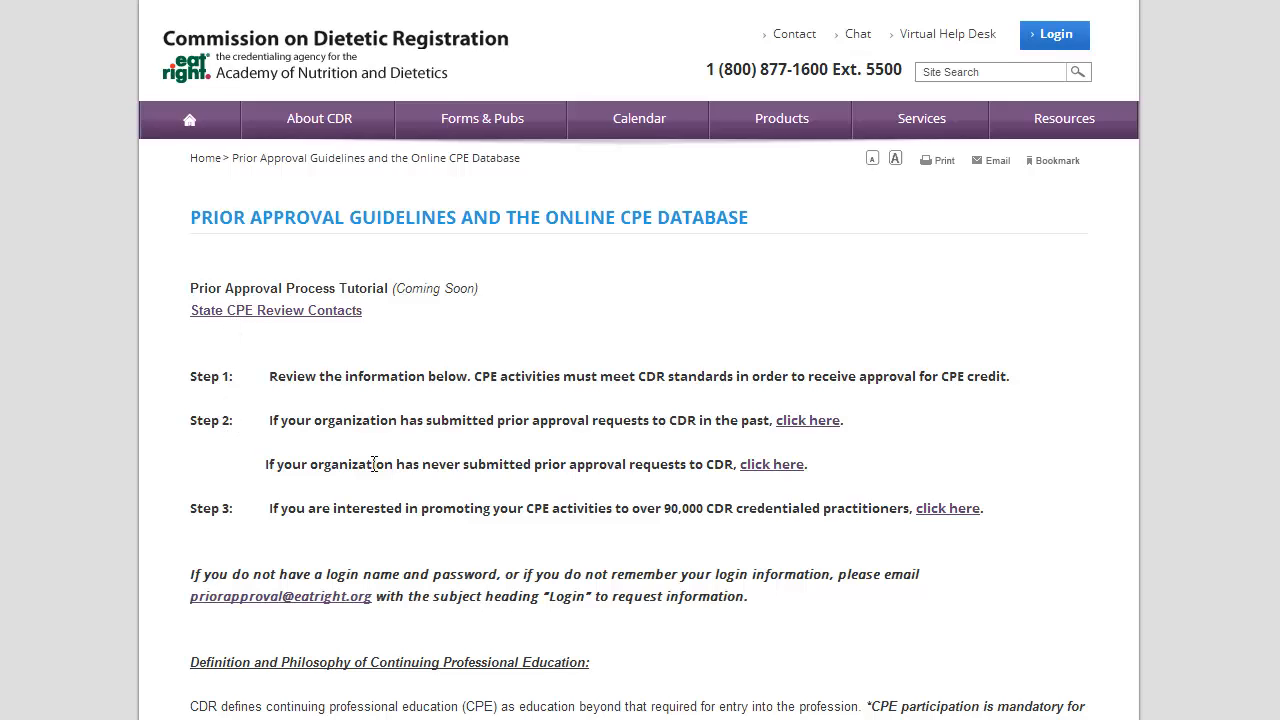
Start a first-time provider registration for County General Hospital with its street address, e-mail and phone number
click(767, 470)
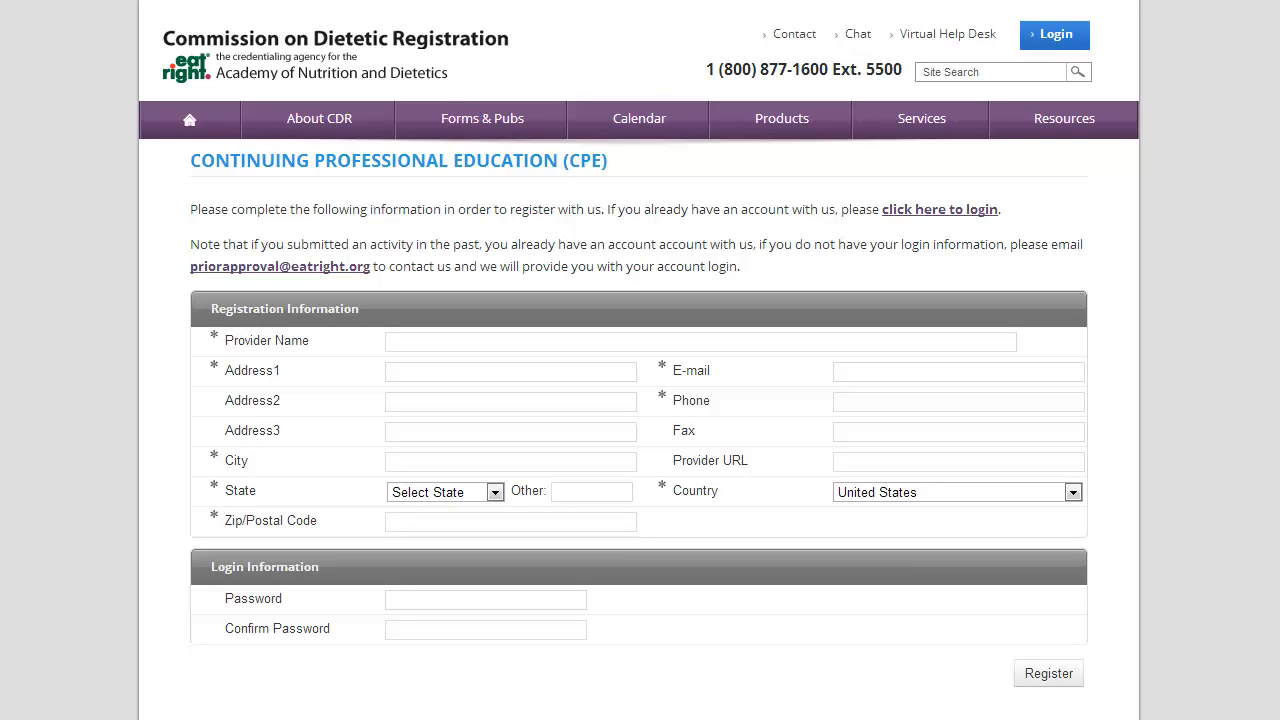
click(423, 340)
text(County Gene)
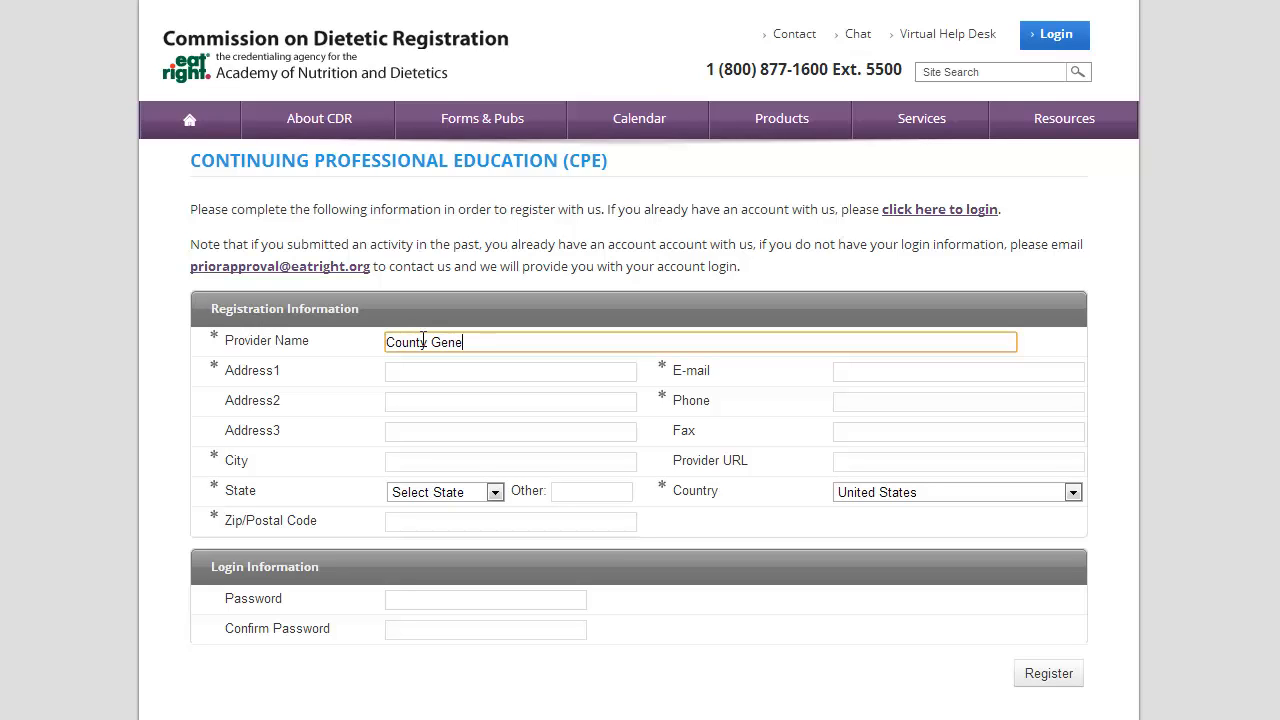
text(ral Hospital)
key(Tab)
text(12)
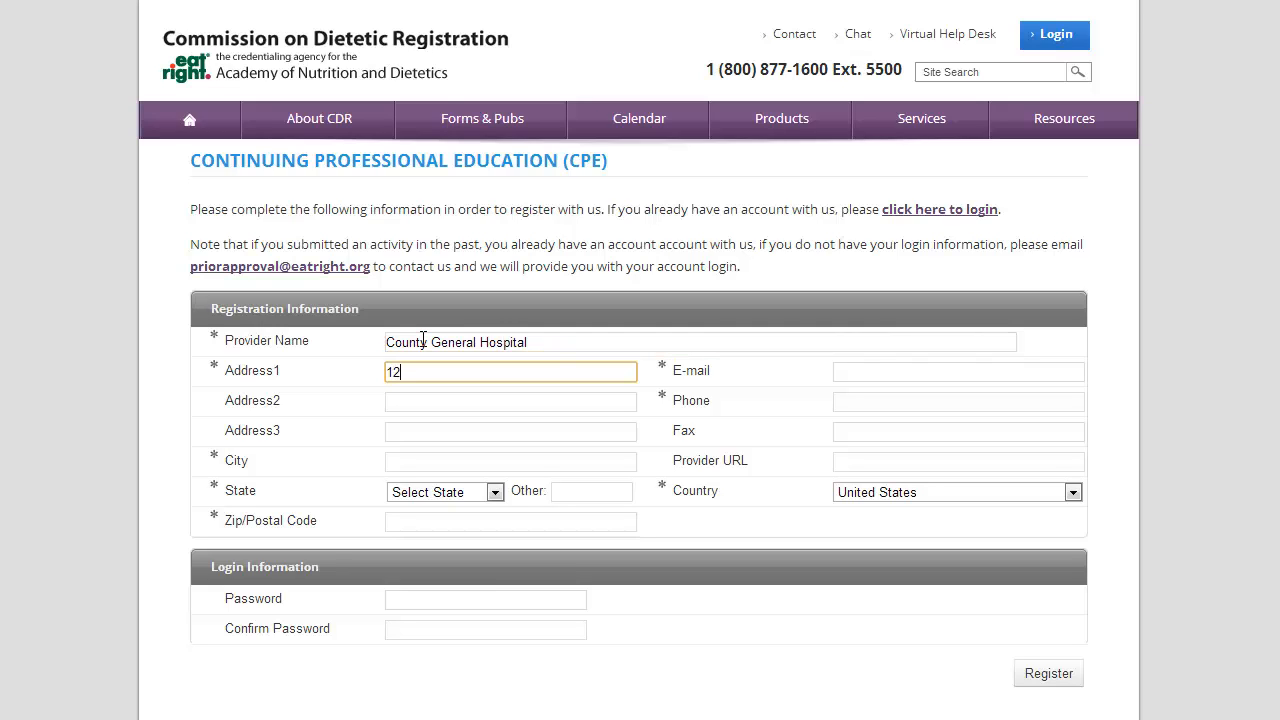
text(0 S Riverside Plaza)
key(Tab)
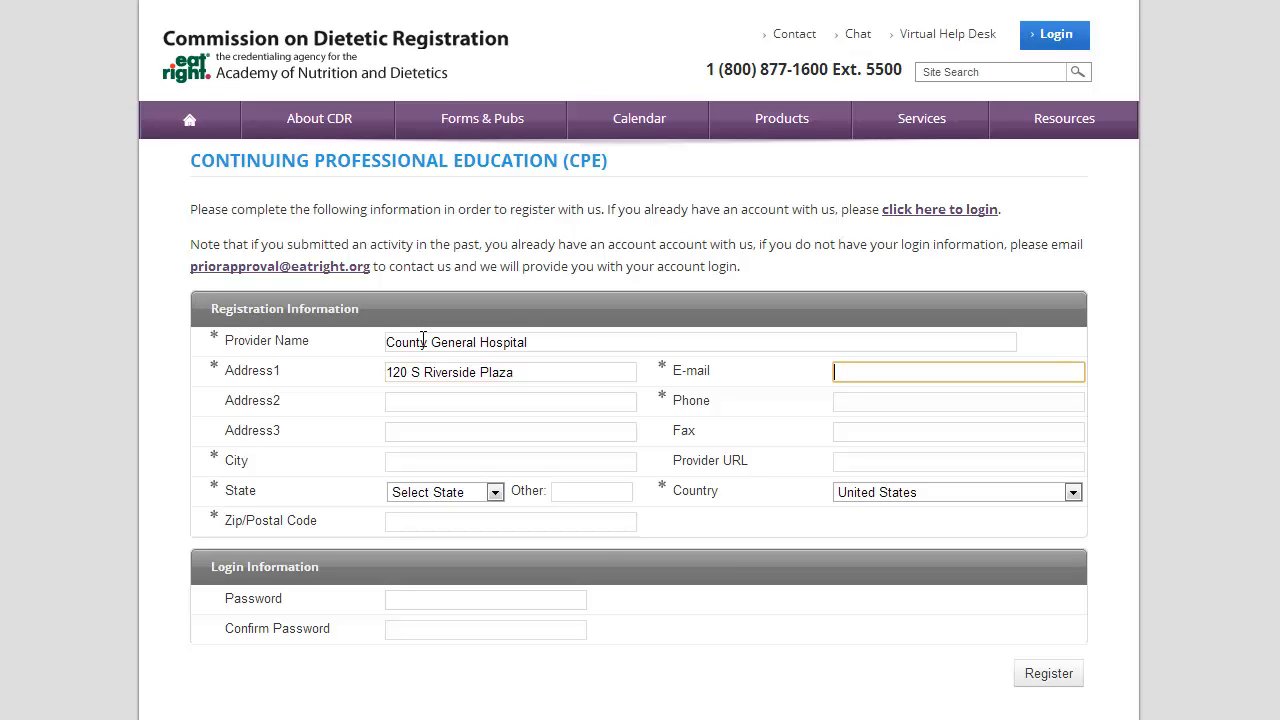
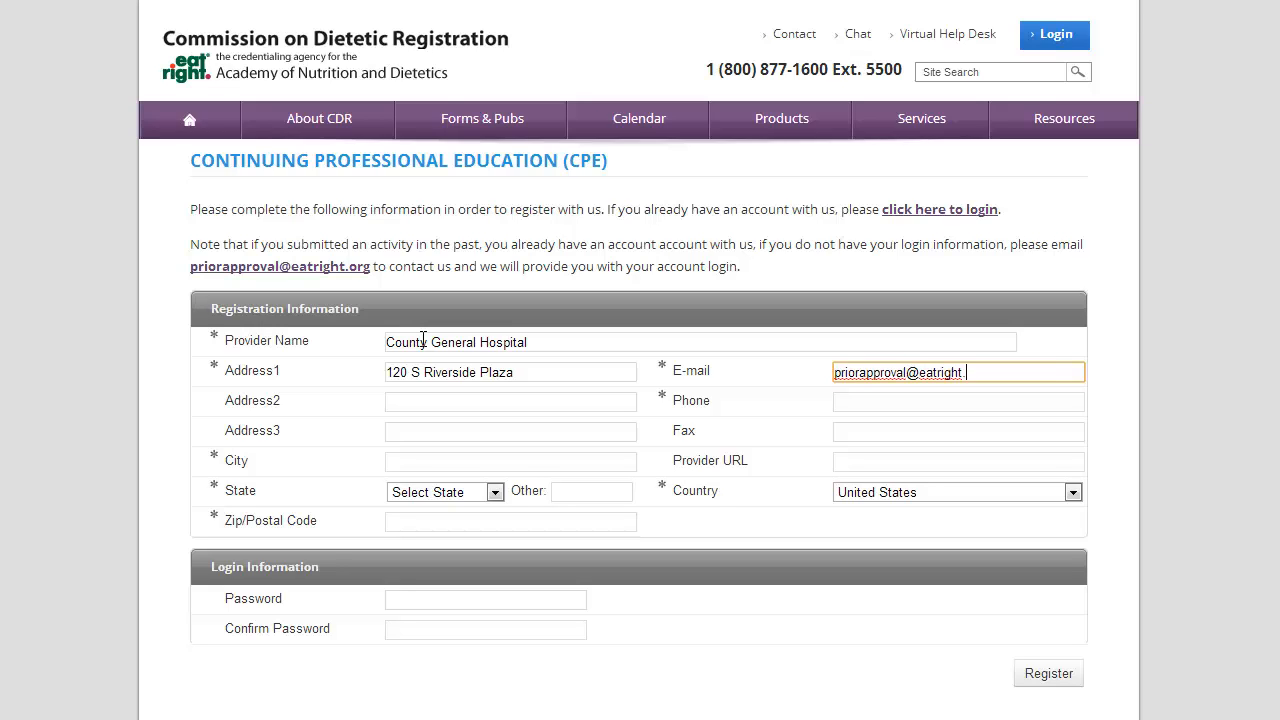
key(Tab)
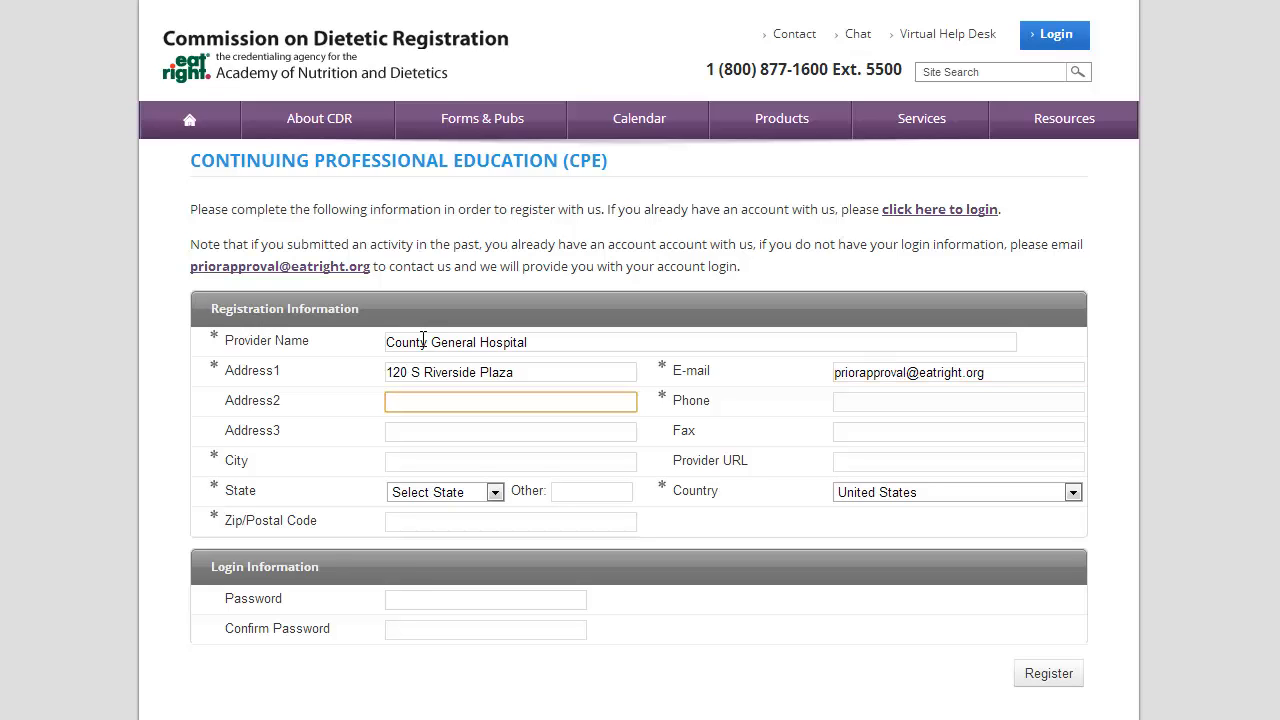
key(Tab)
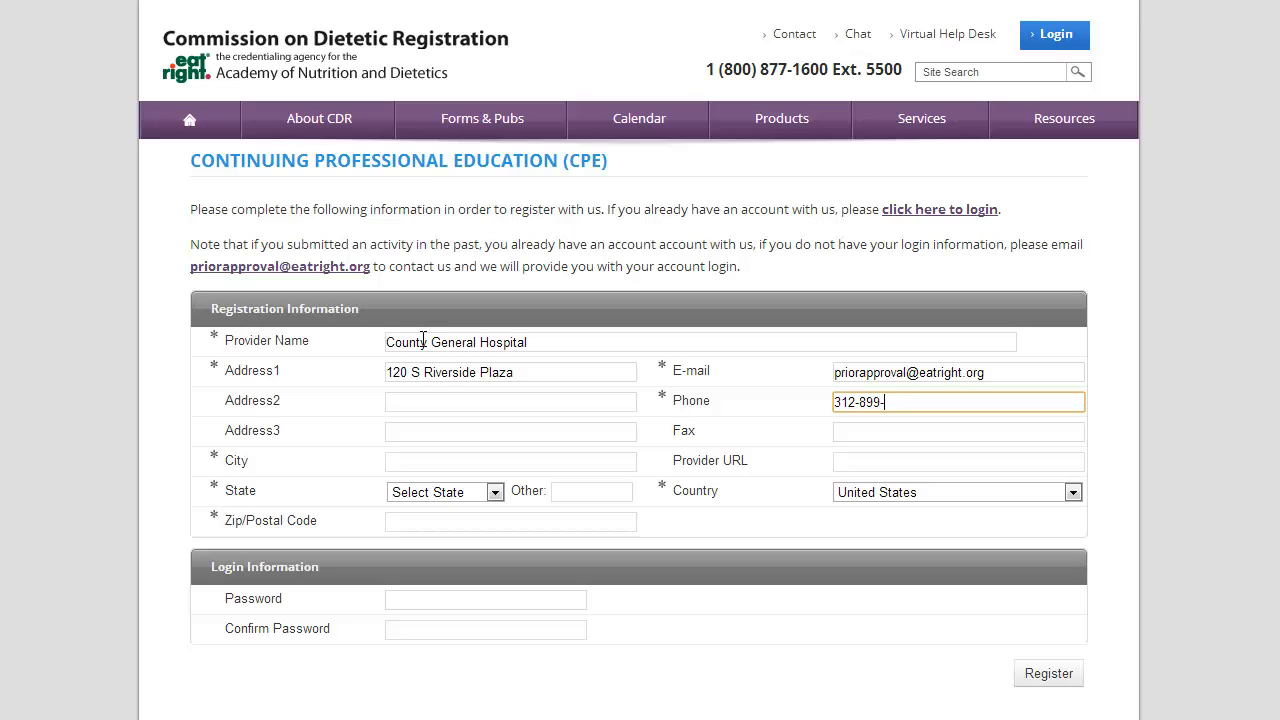
Complete the registration with city Chicago, state Illinois, zip code and a confirmed password, then submit it
key(Tab)
key(Tab)
key(Tab)
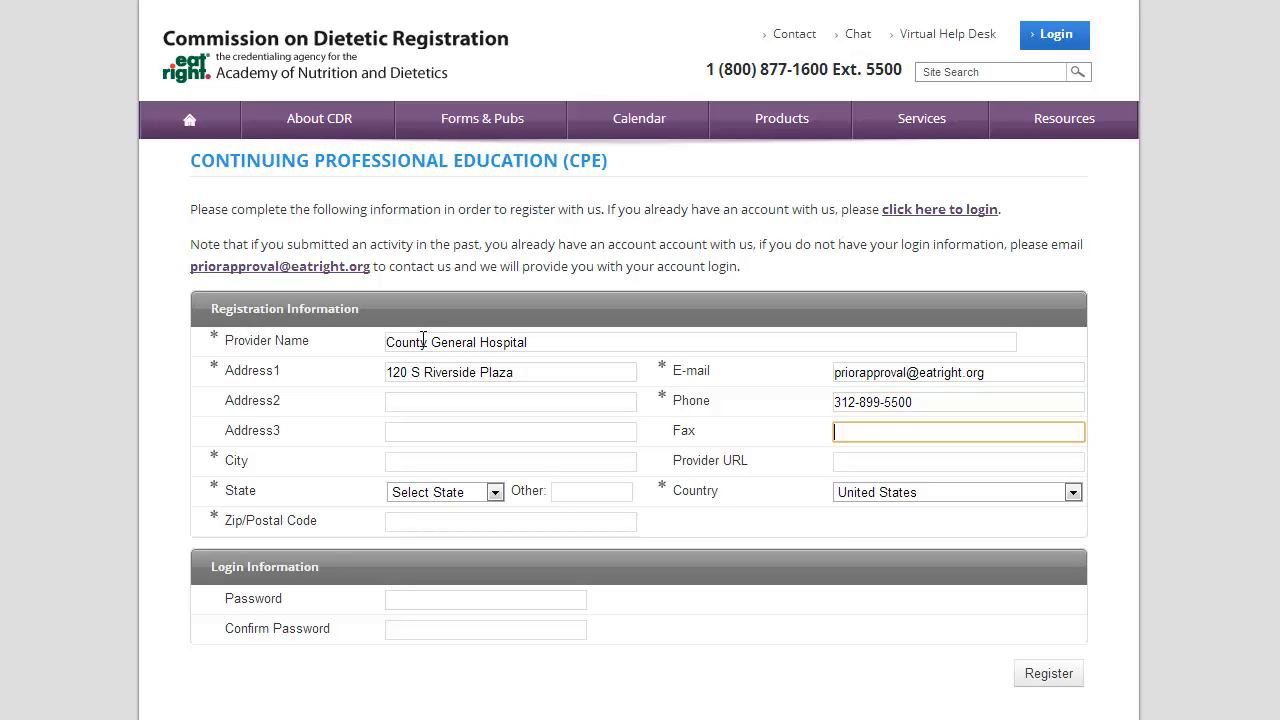
text(Chicago)
key(Tab)
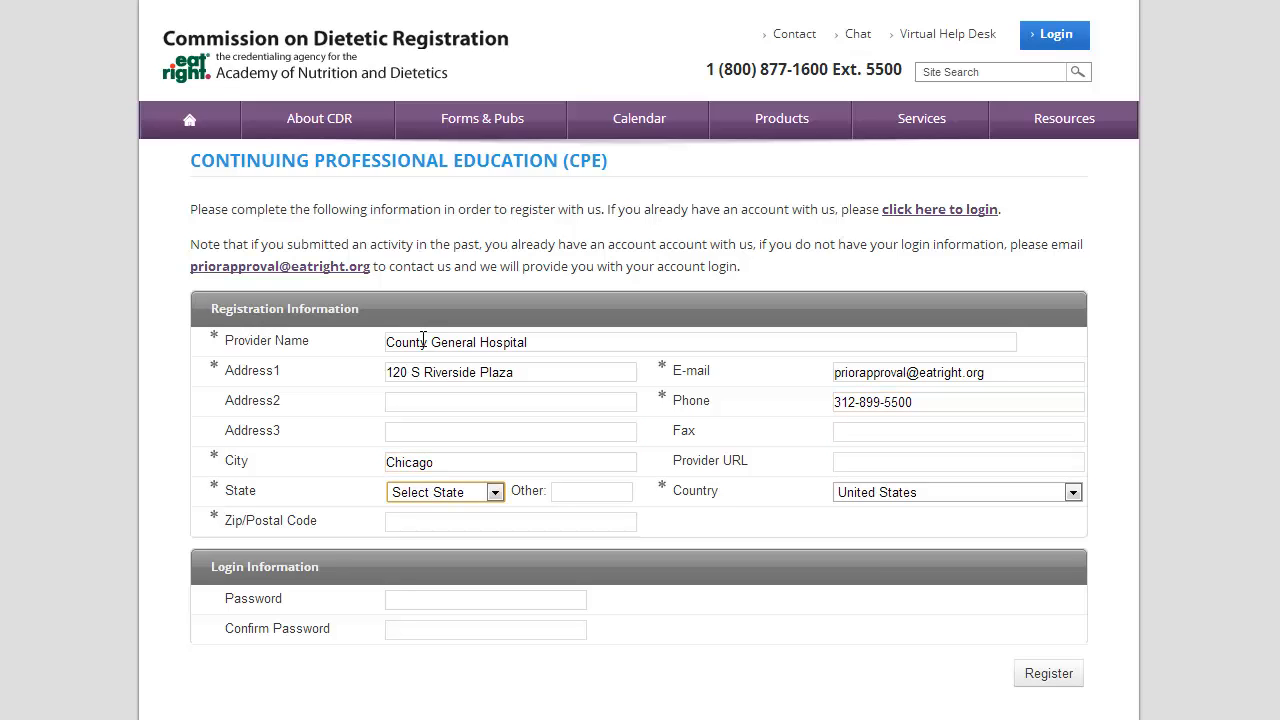
key(i)
key(l)
key(Tab)
key(Tab)
key(Tab)
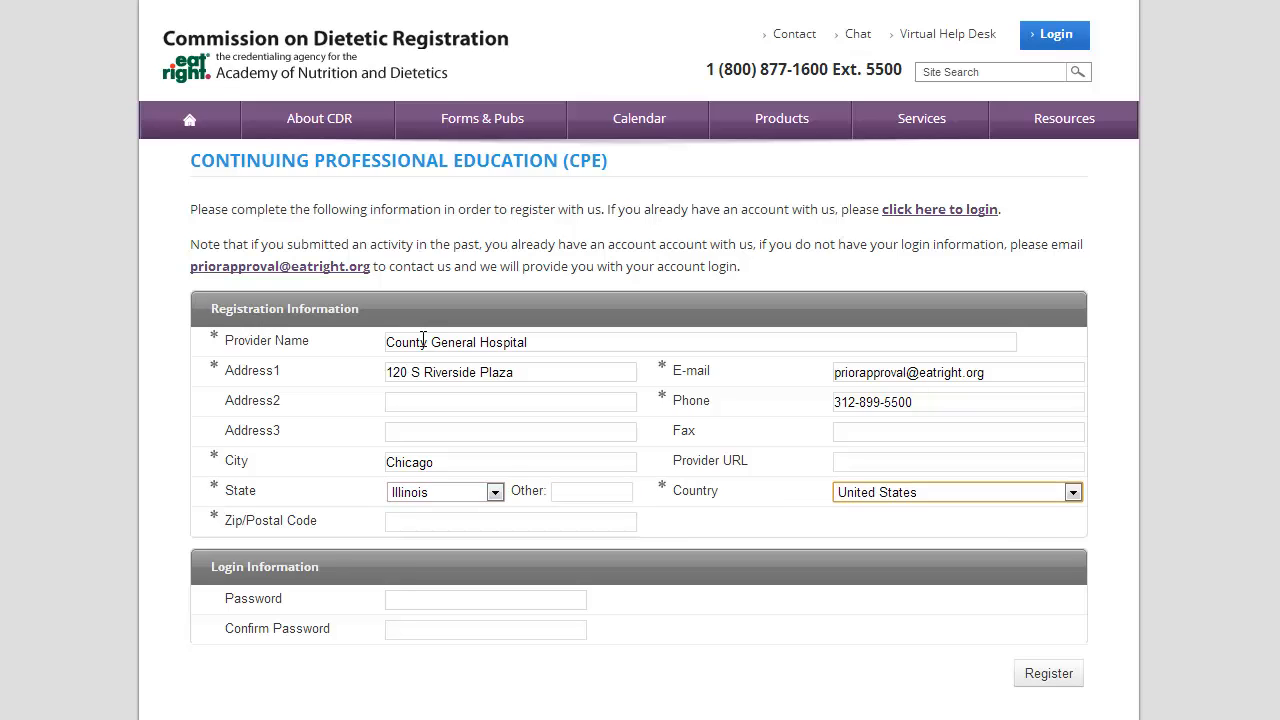
text(60606)
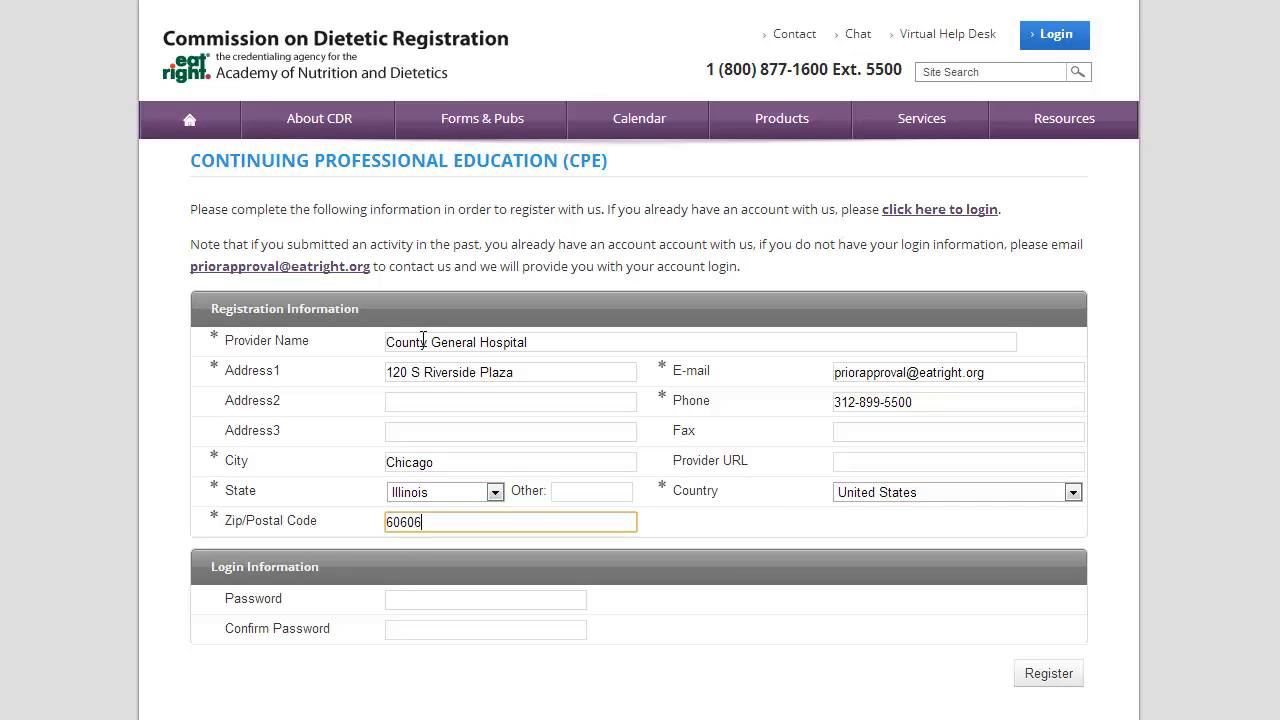
key(Tab)
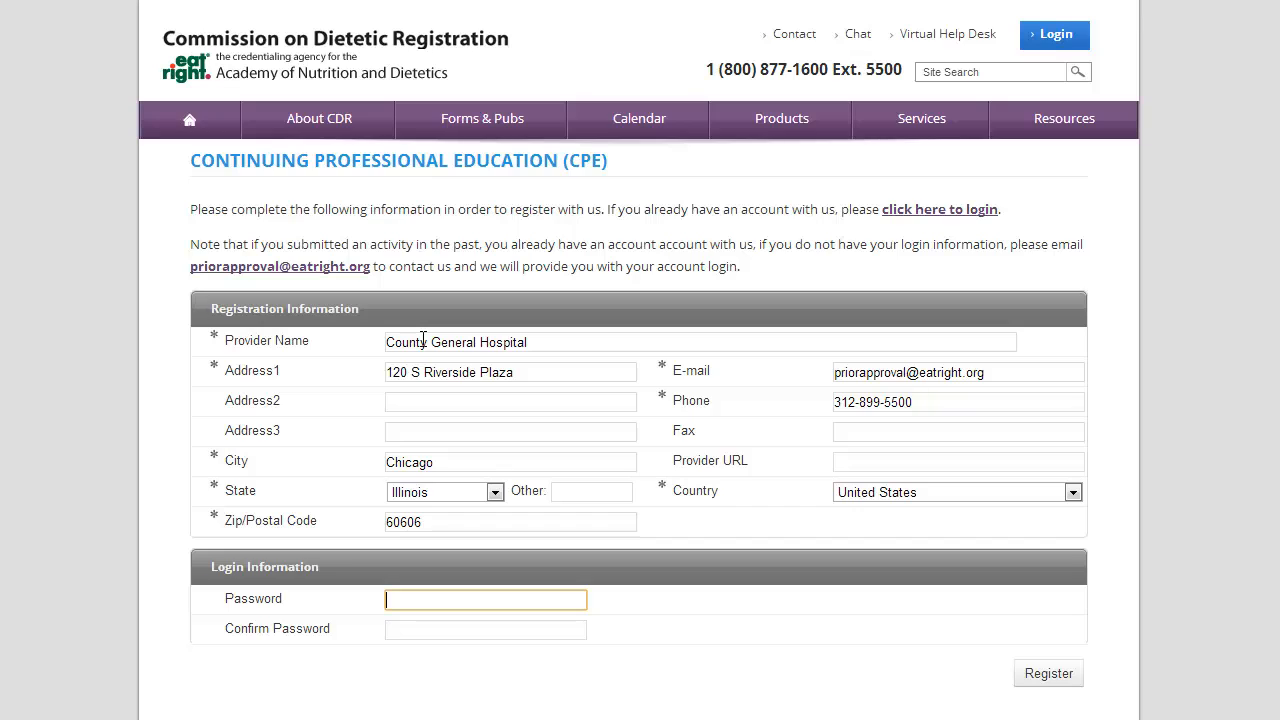
text(••••)
key(Tab)
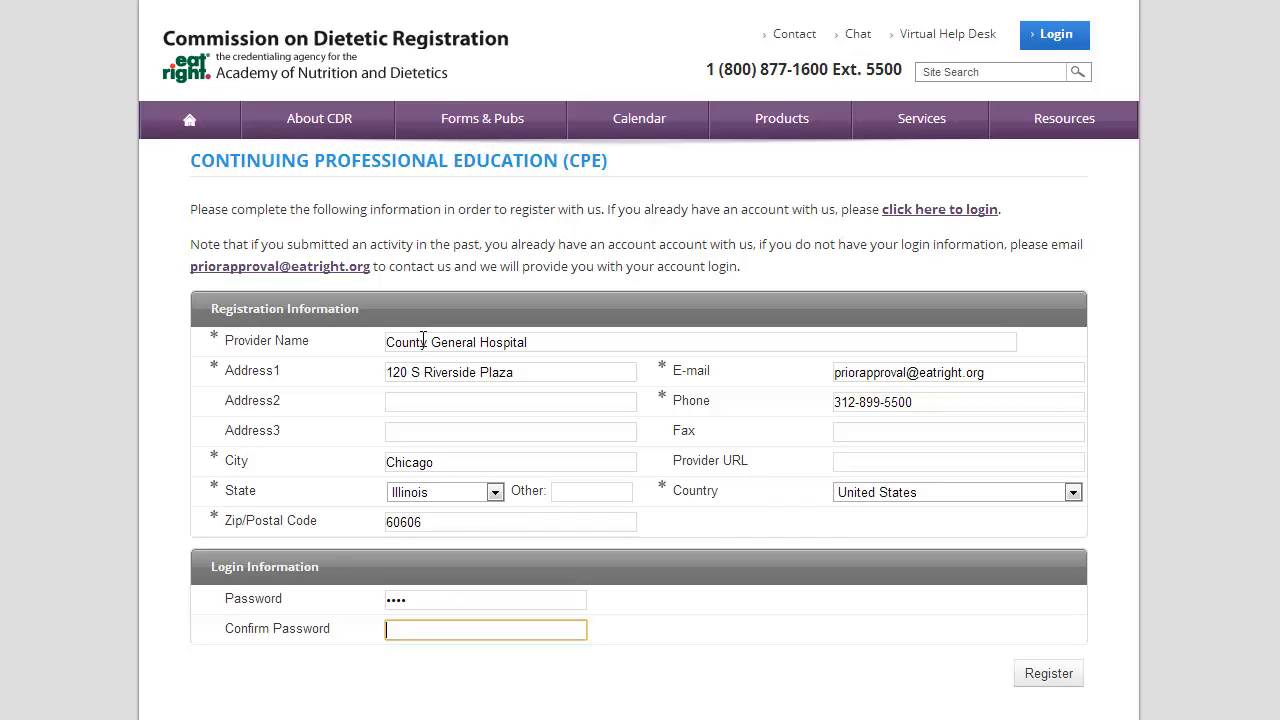
text(••••)
key(Return)
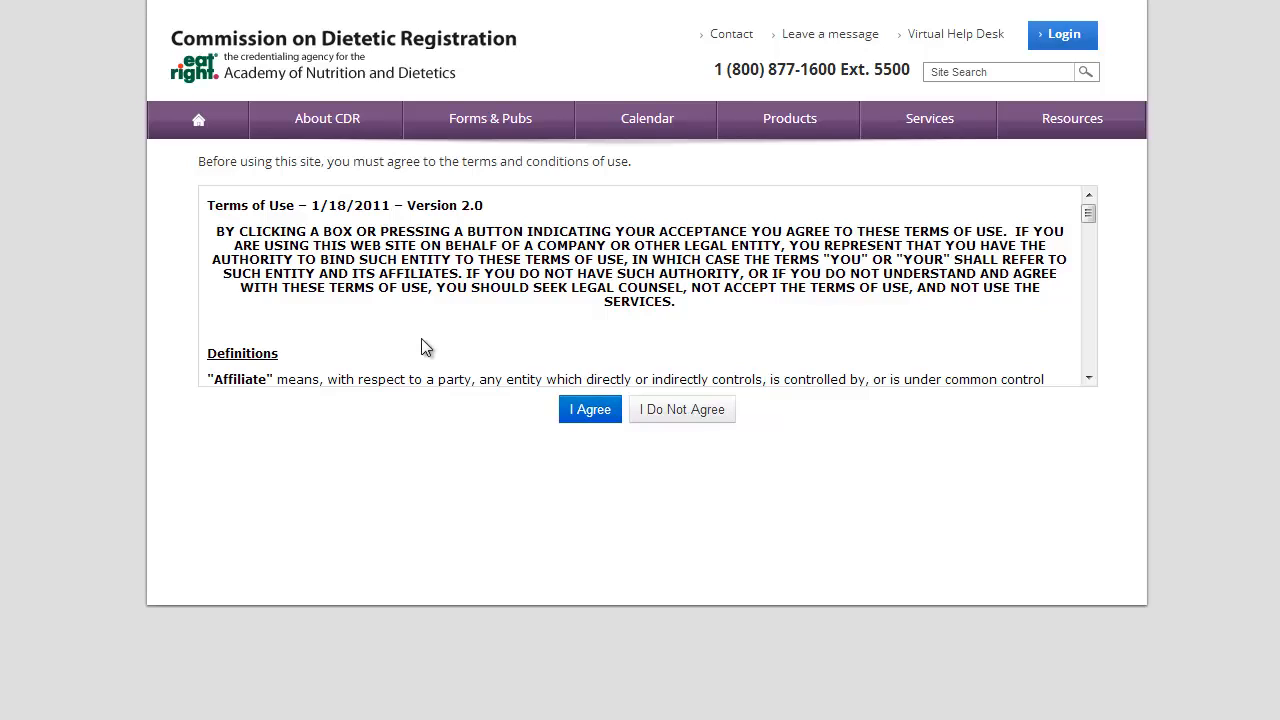
Accept the terms of use and save a contact with the contact's name, e-mail and phone number
click(589, 411)
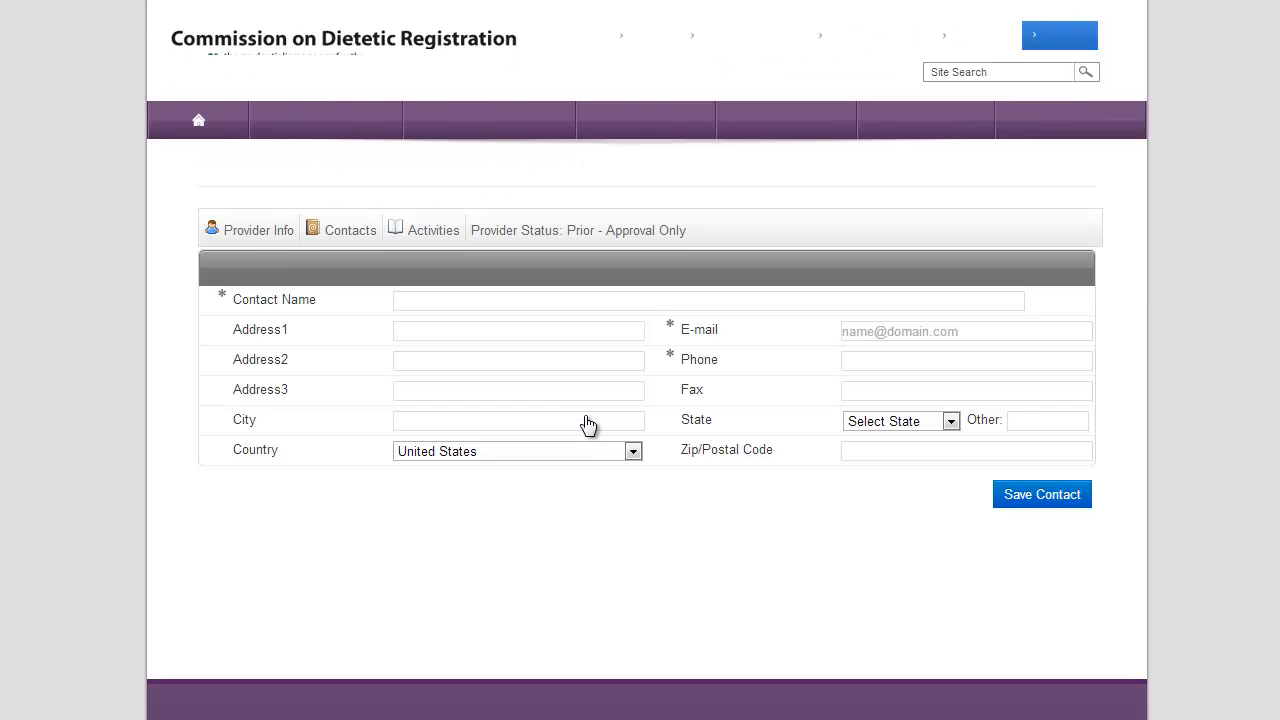
click(422, 306)
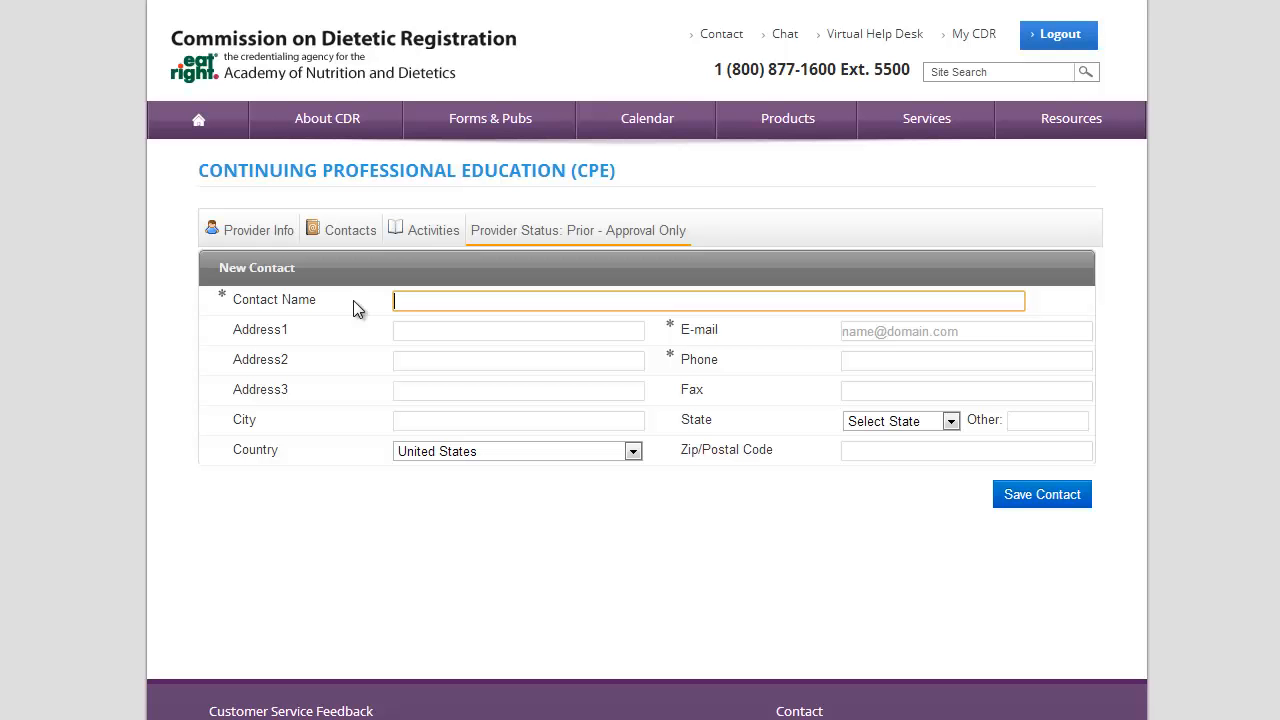
text(Doug Ross)
key(Tab)
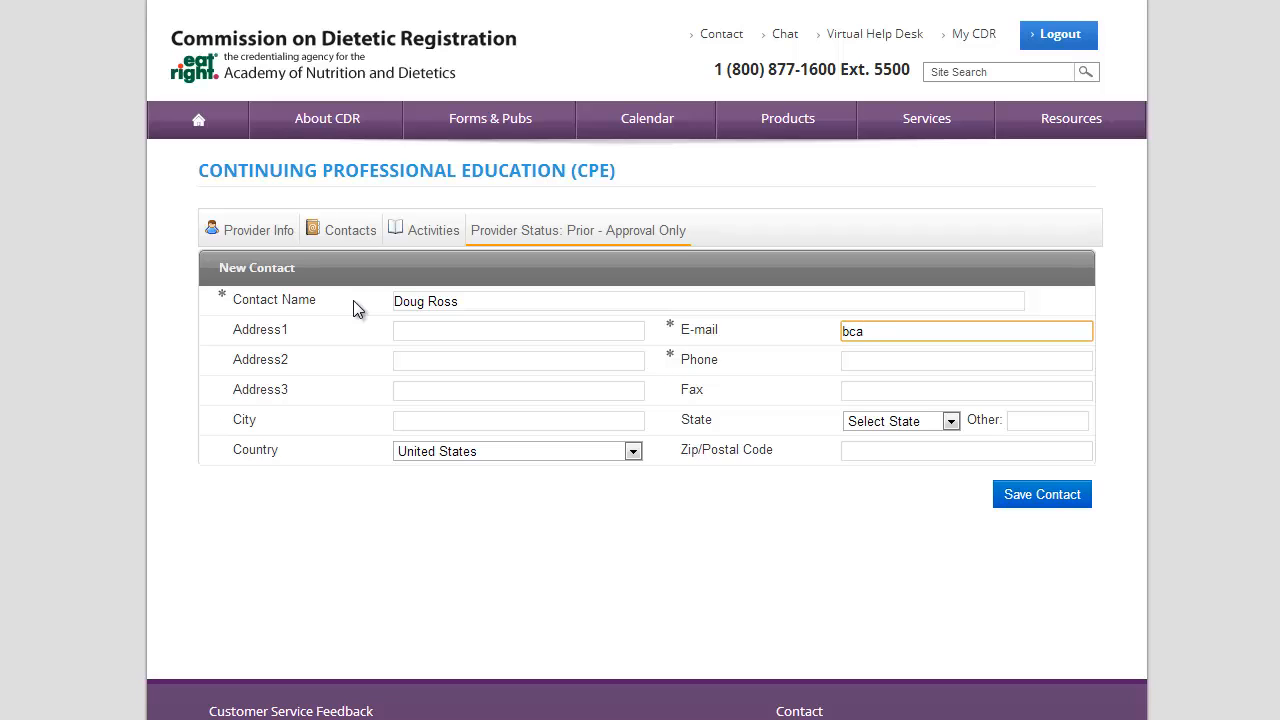
key(Tab)
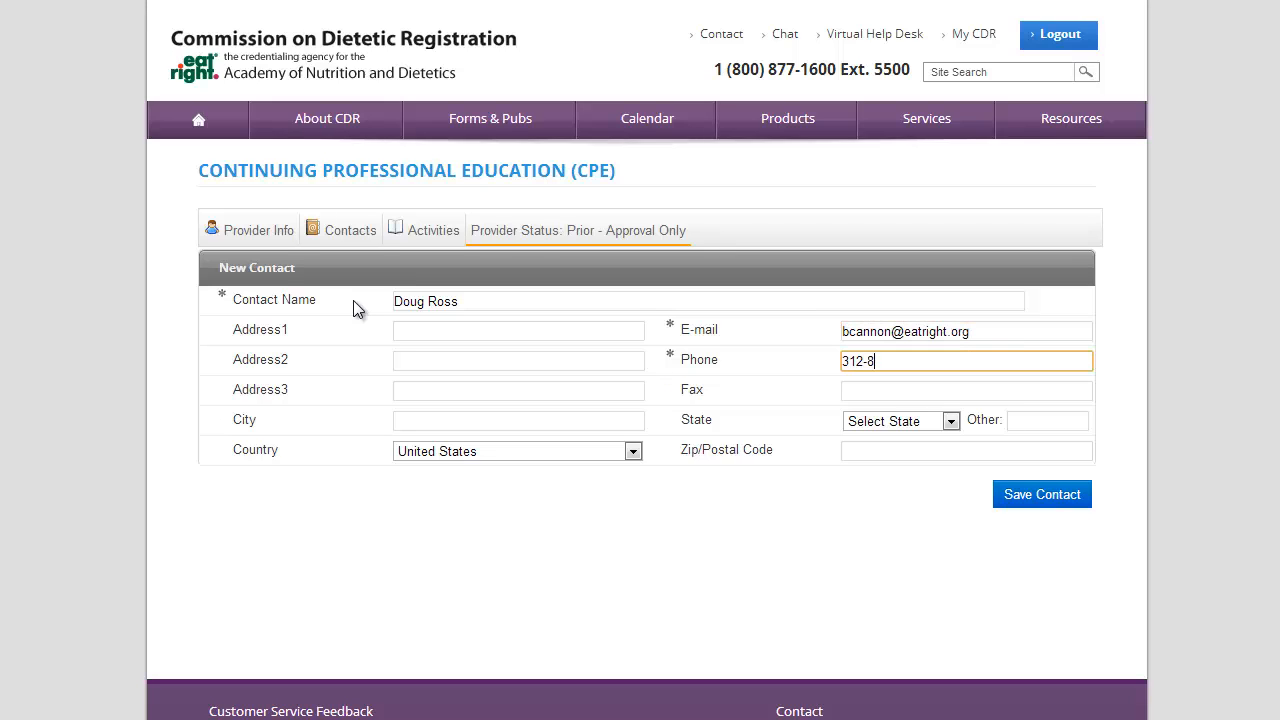
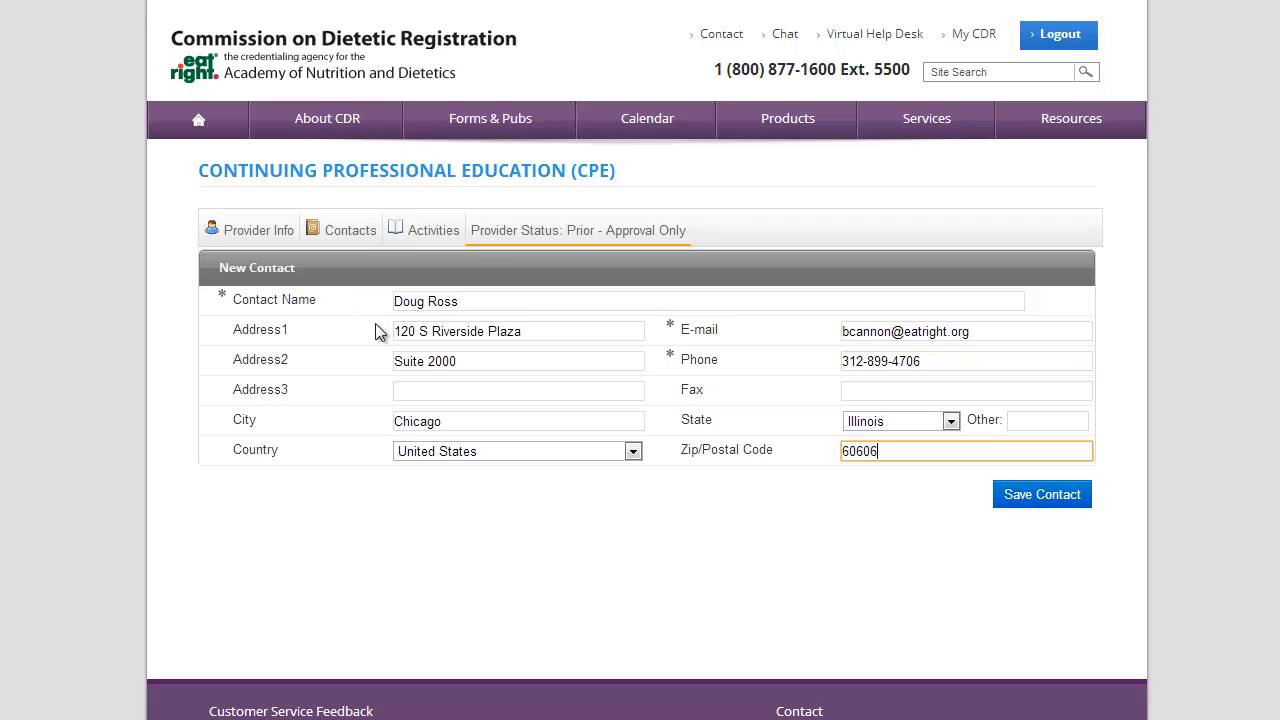
click(1043, 503)
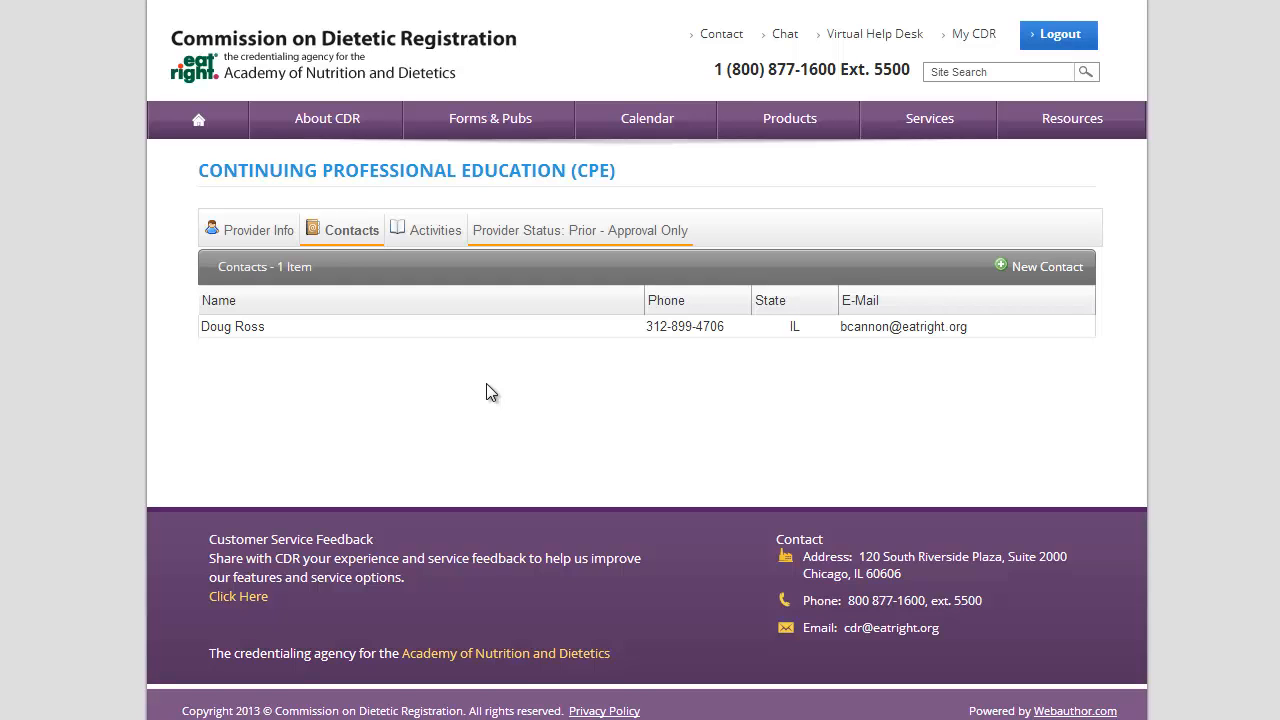
Check Provider Info, go to the empty Activities list, and start a New Activity
click(250, 233)
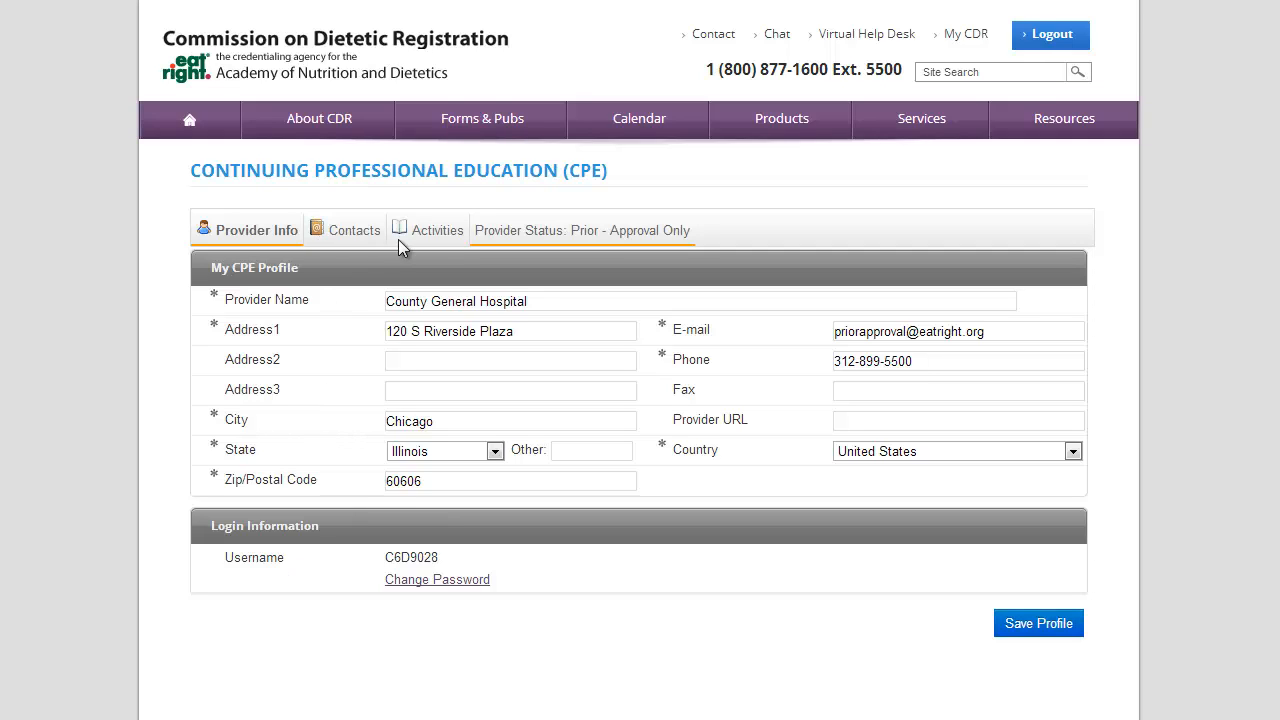
click(445, 233)
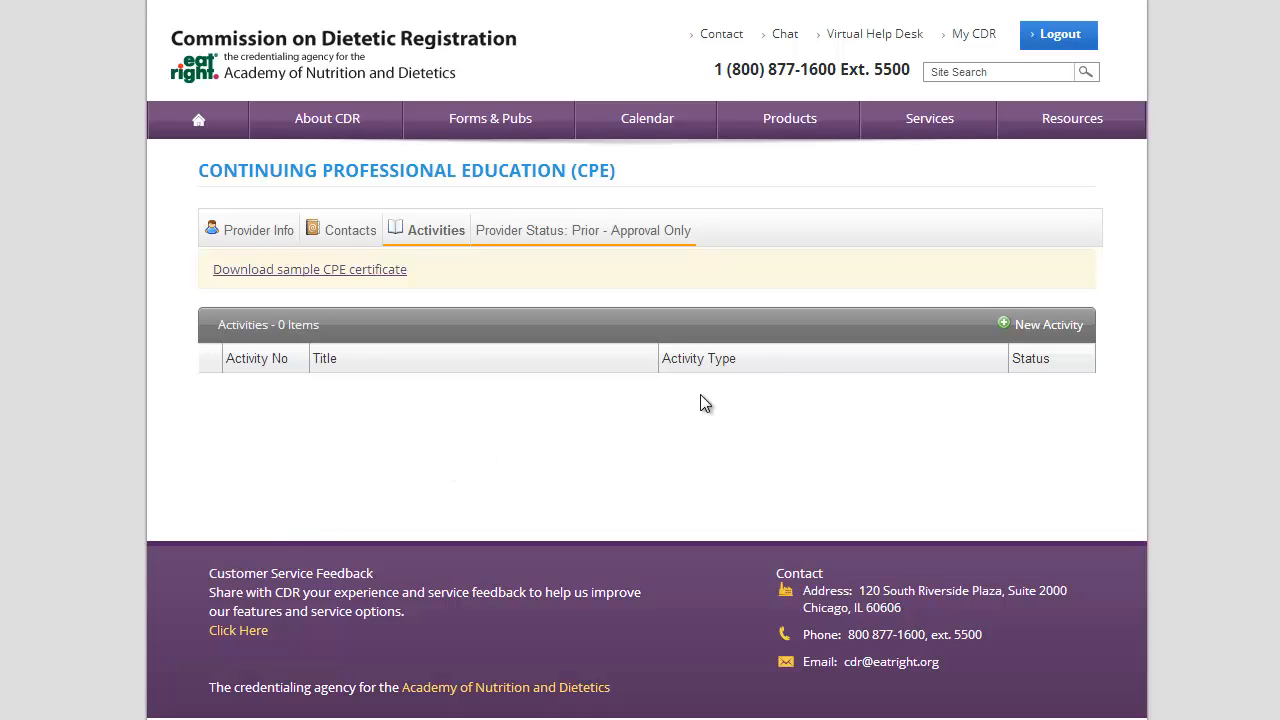
click(1040, 325)
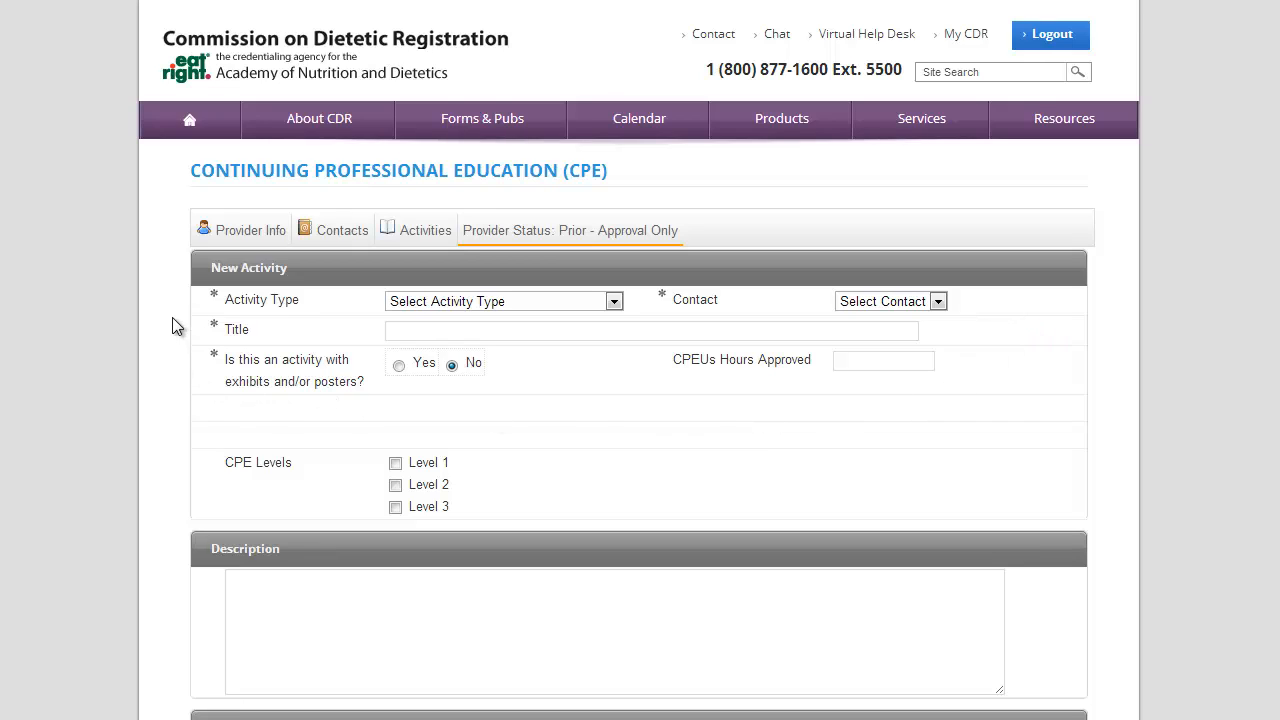
Set activity type 170 Lectures / Seminars, assign the saved contact, and title it 'Ethical Issues in End-of-Life Care'
click(577, 302)
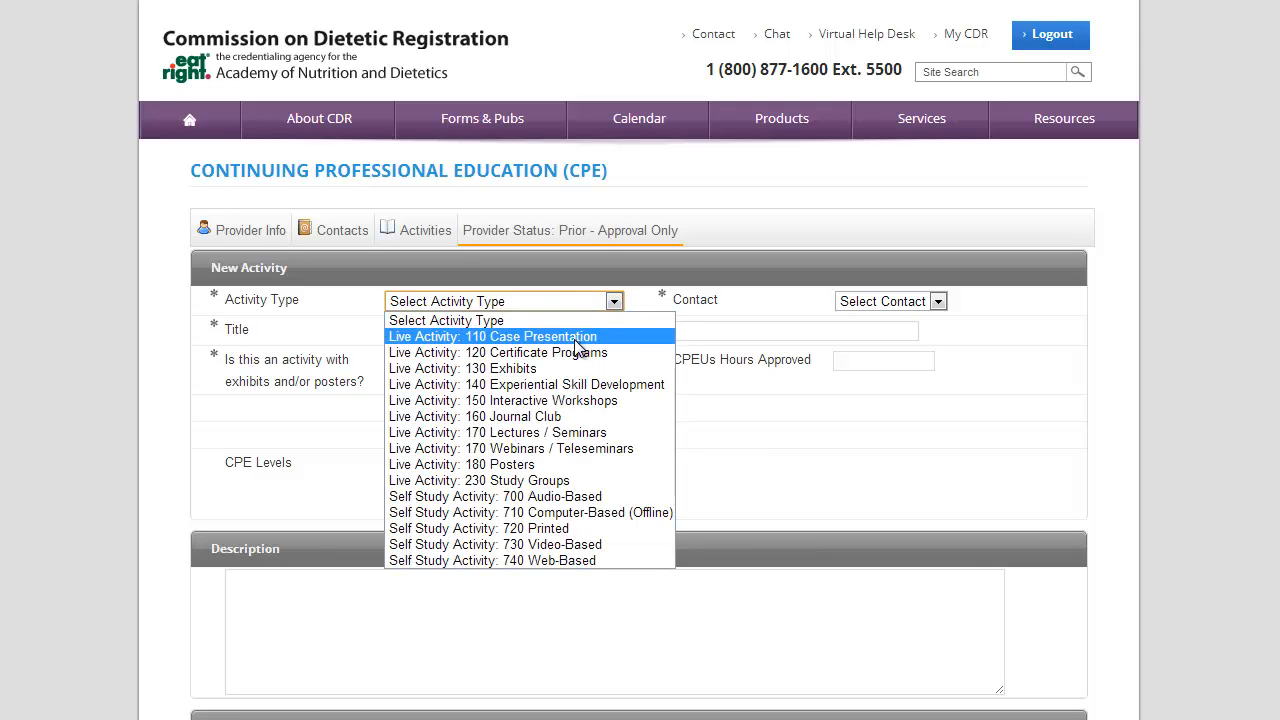
click(553, 432)
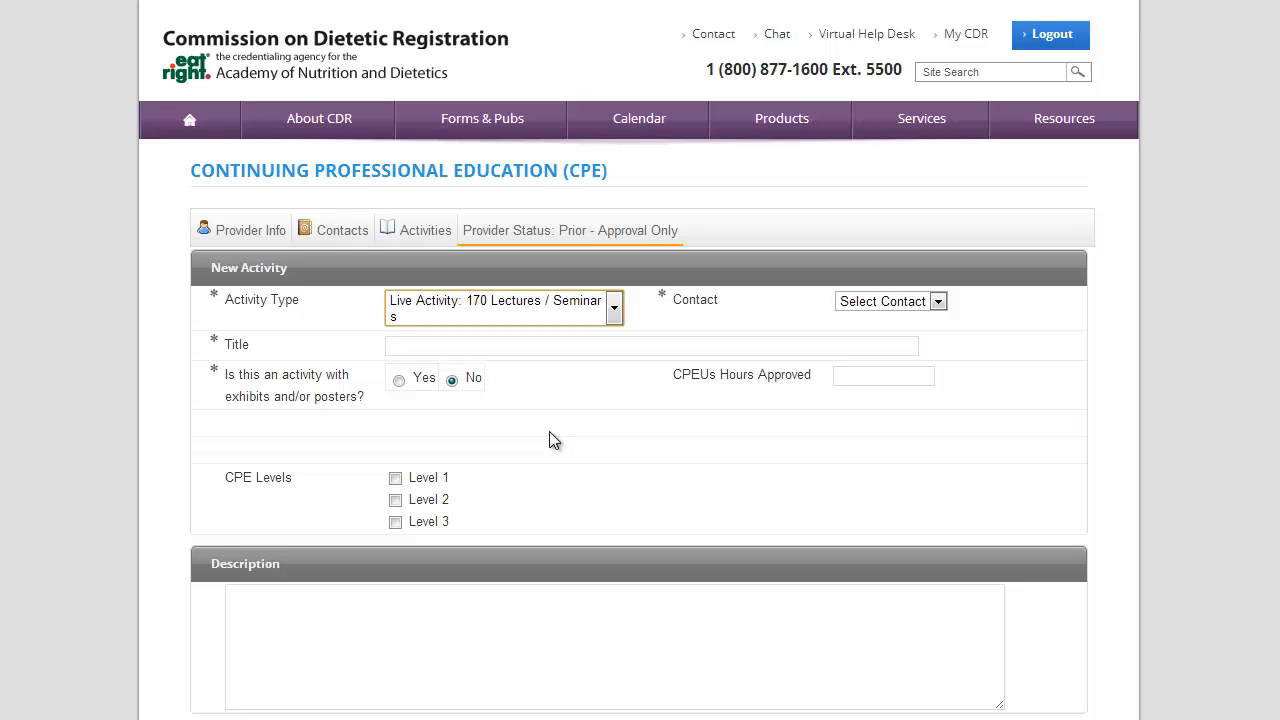
click(939, 302)
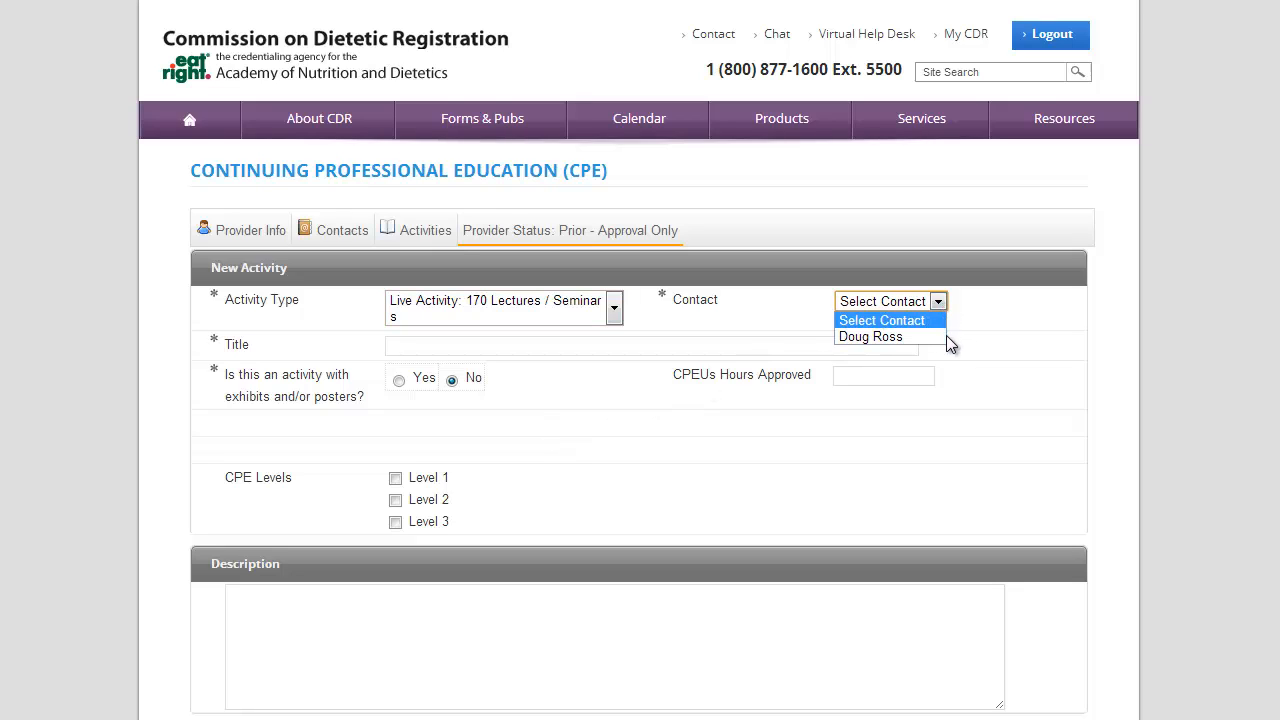
click(940, 337)
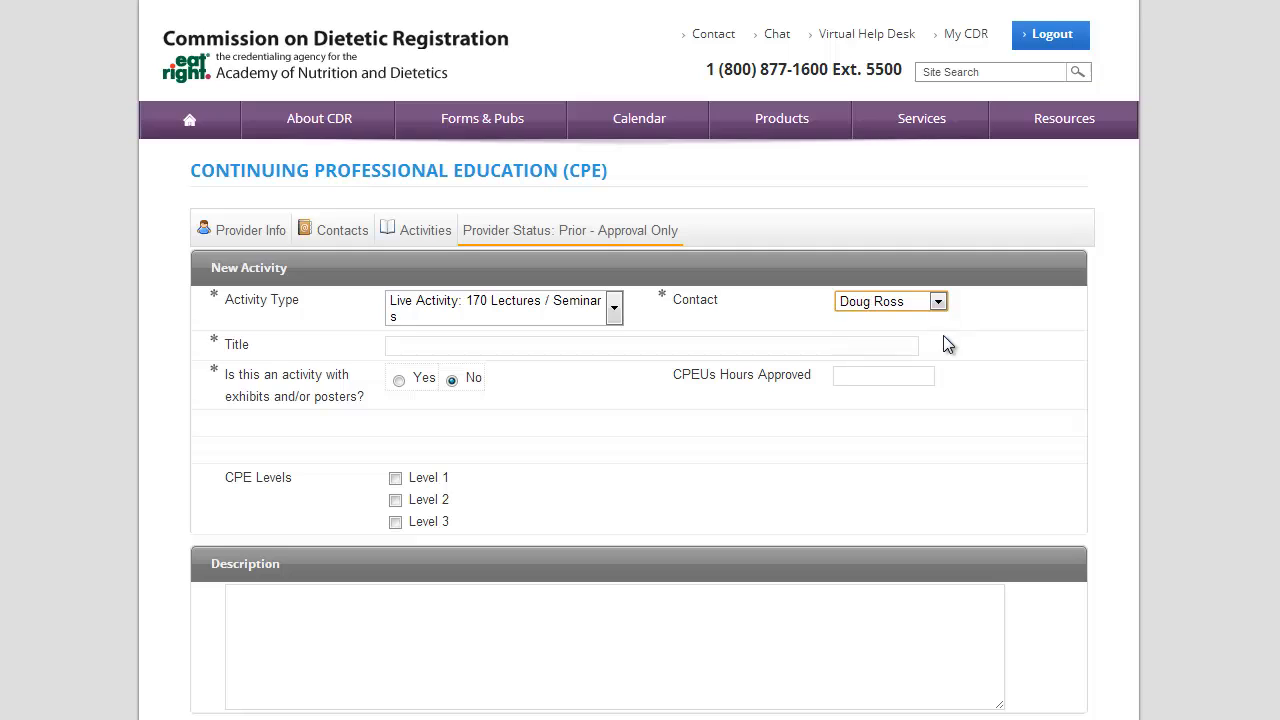
click(606, 347)
text(Ethical Issues )
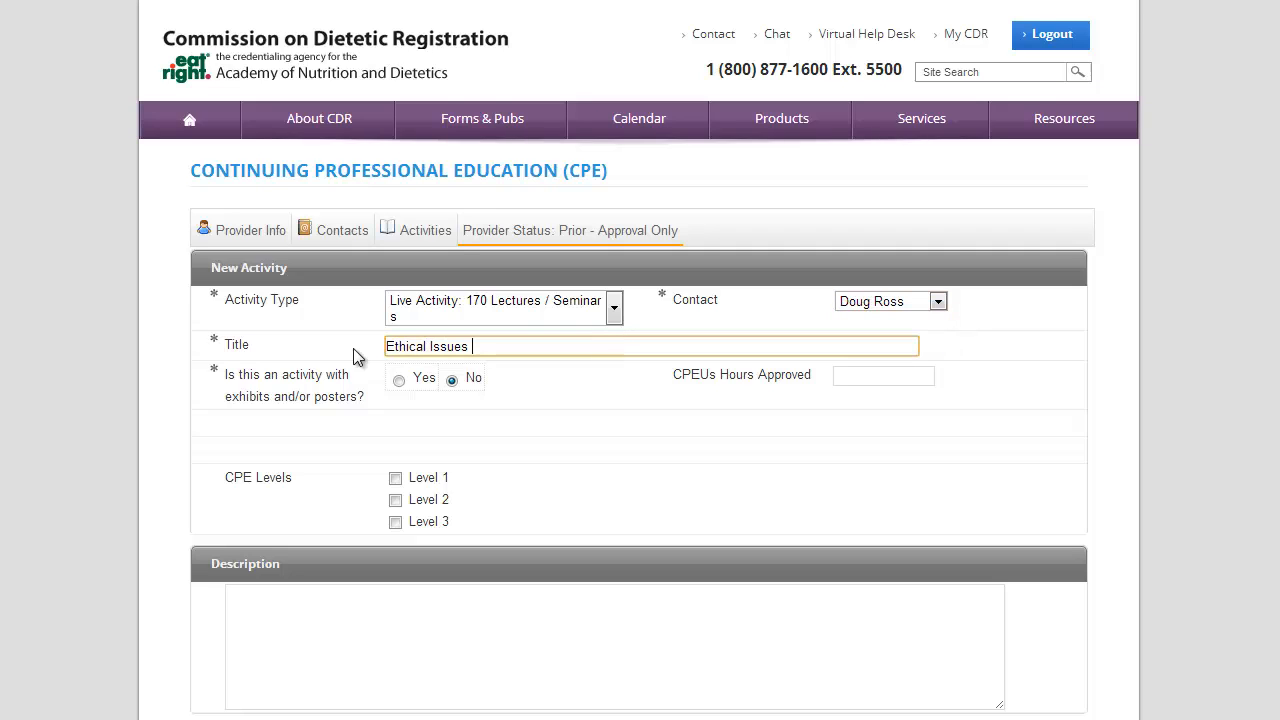
text(in End-of-Life Care)
click(263, 403)
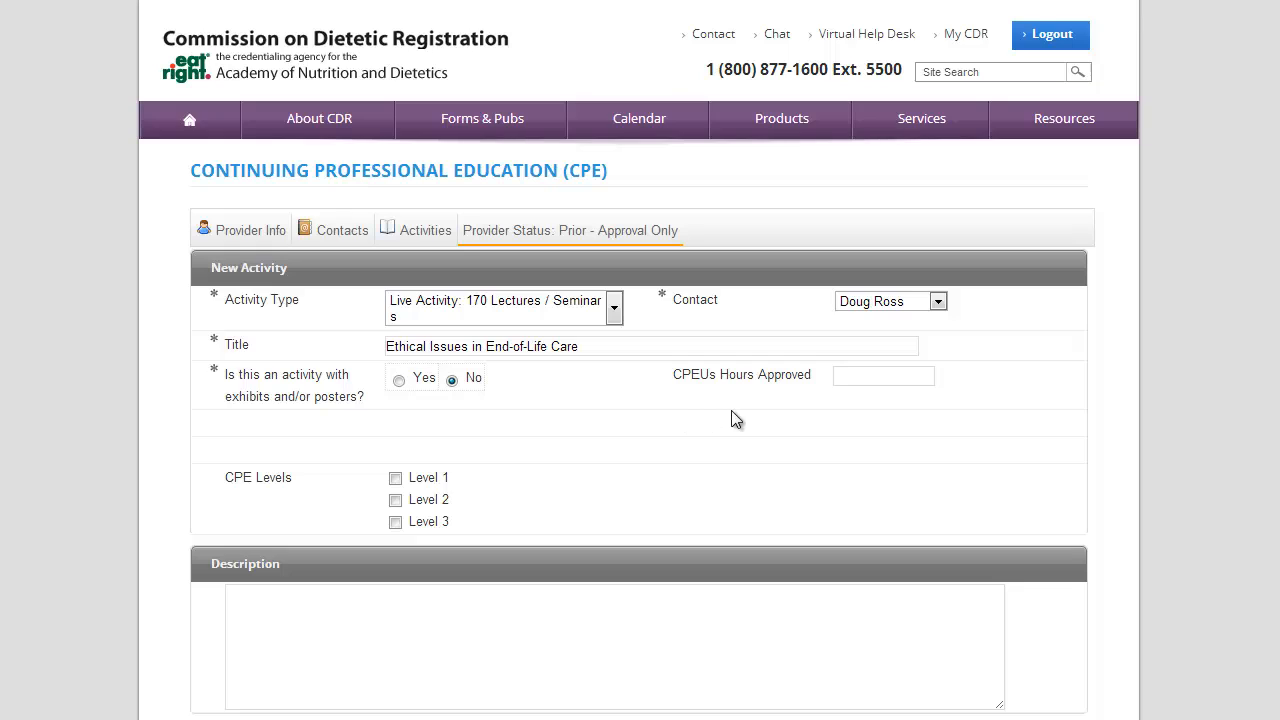
Enter 2 approved CPEU hours and mark the activity as CPE Level 2
click(848, 380)
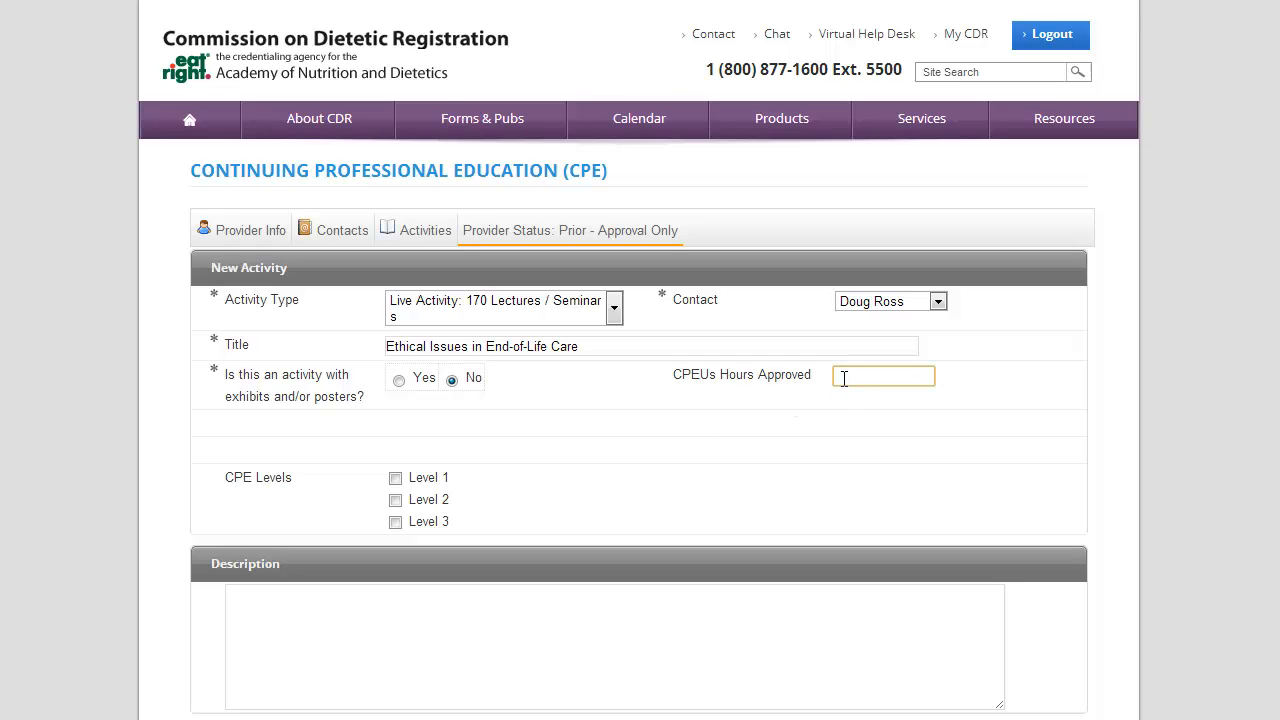
text(2)
click(396, 502)
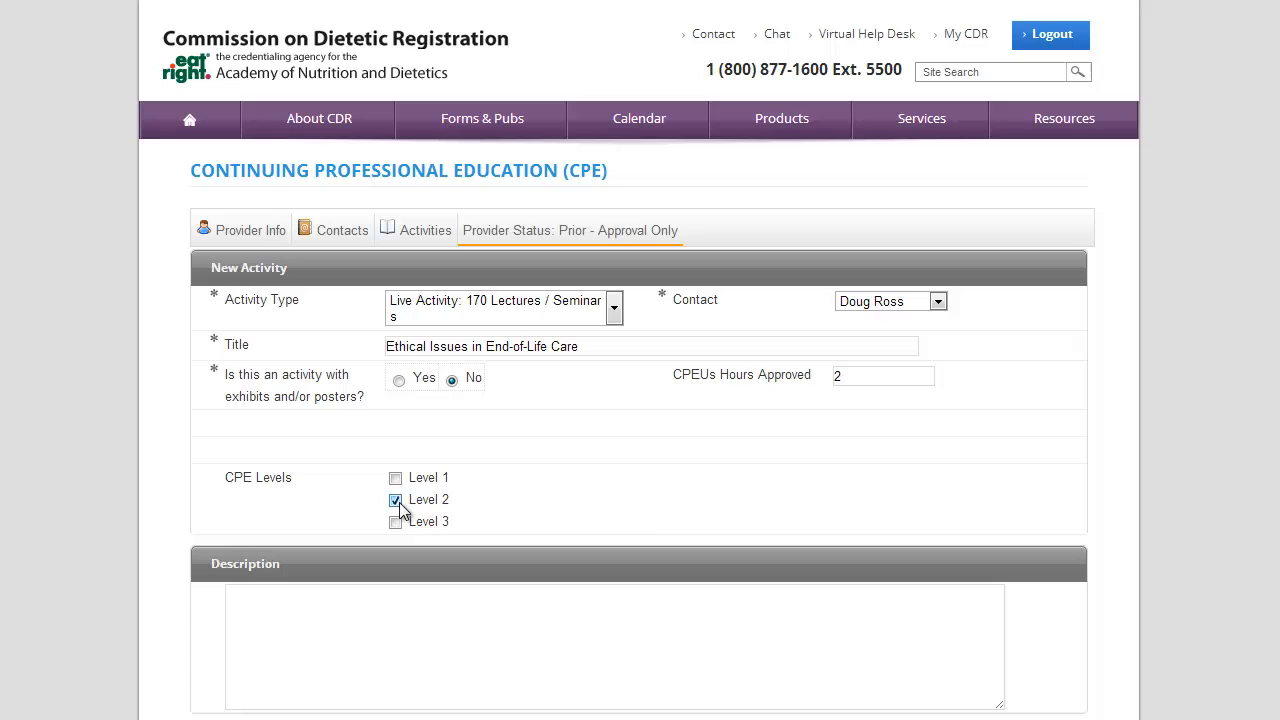
scroll(180, 496, down, 2)
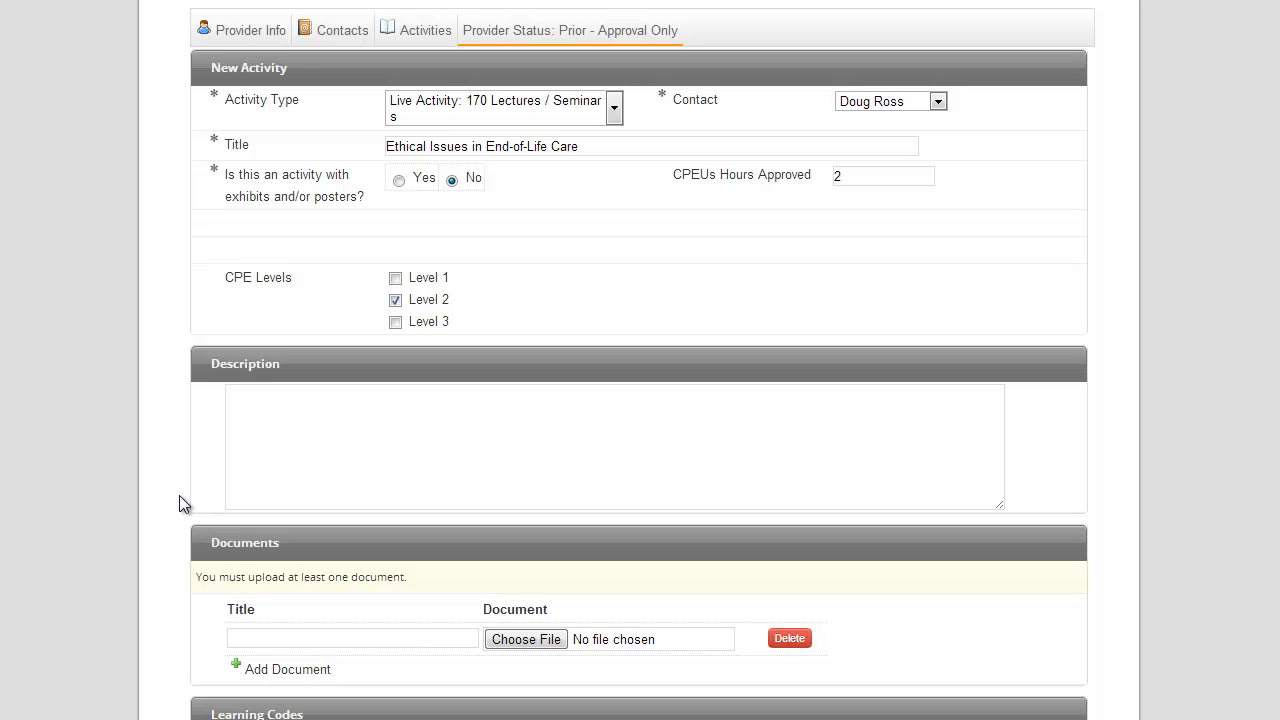
scroll(179, 495, down, 2)
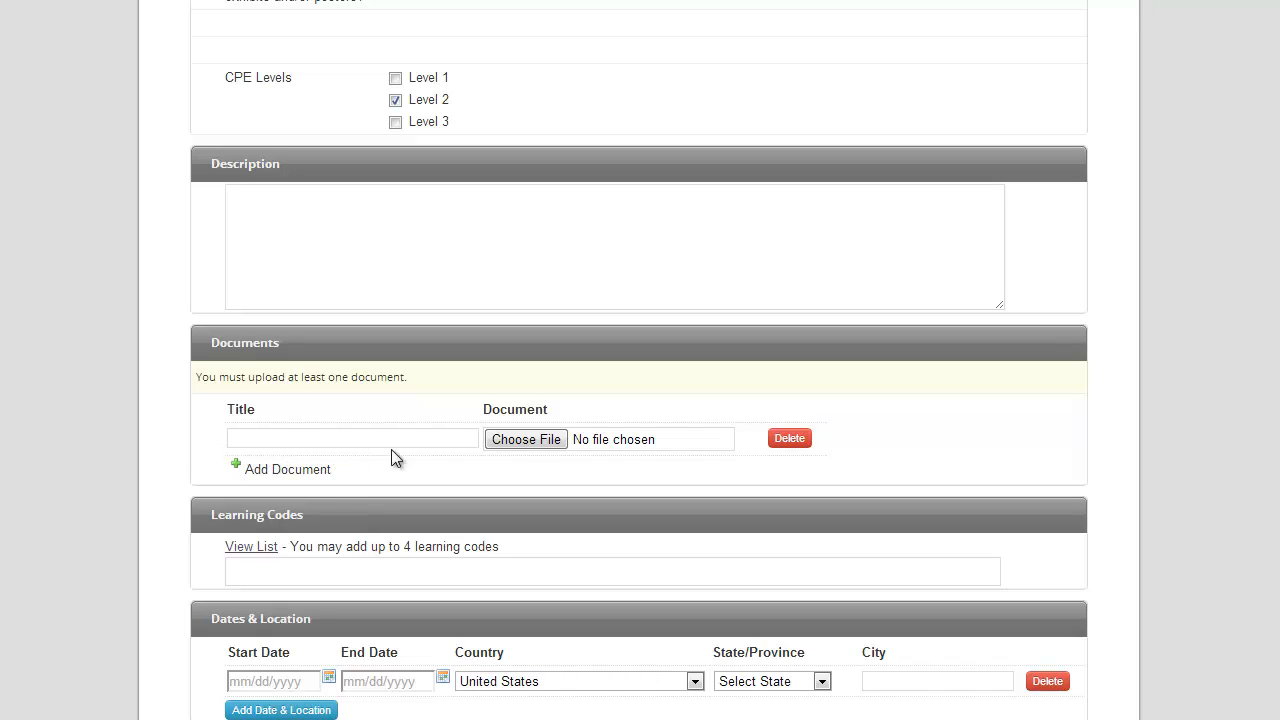
Upload Prior Approval Documents.doc as the supporting document and give it the title 'Documentation for Program'
click(516, 440)
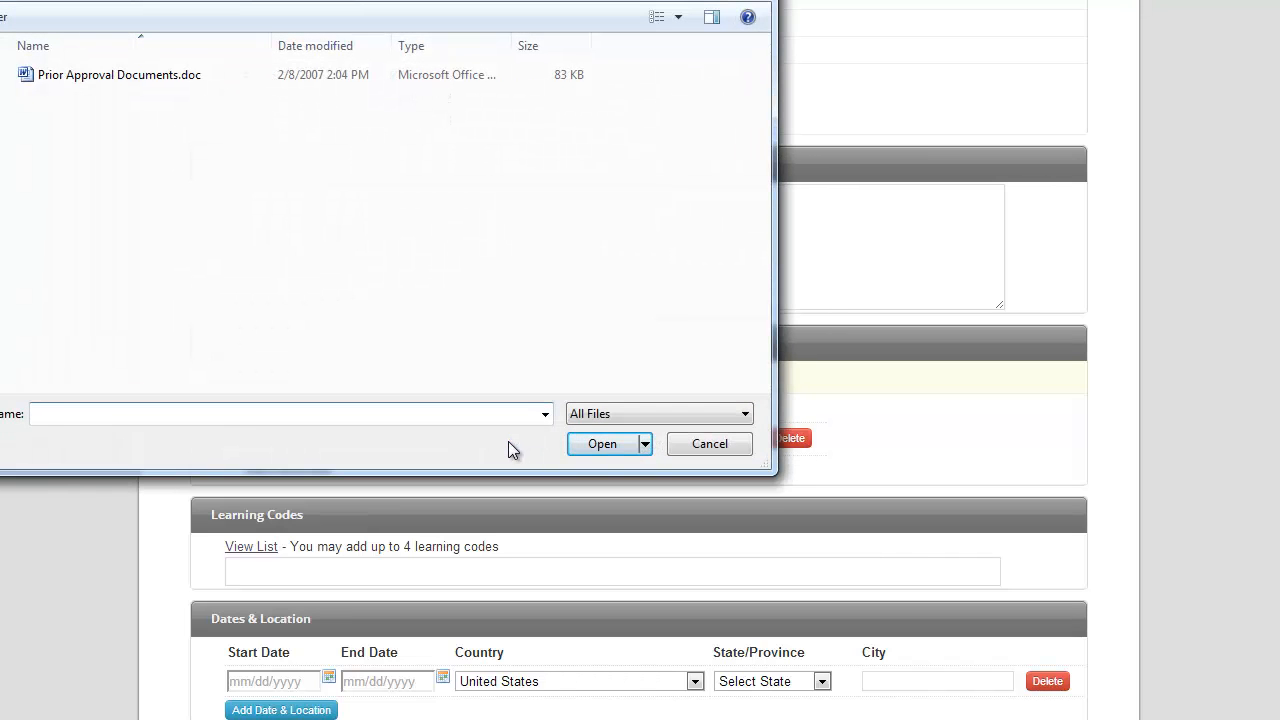
click(114, 77)
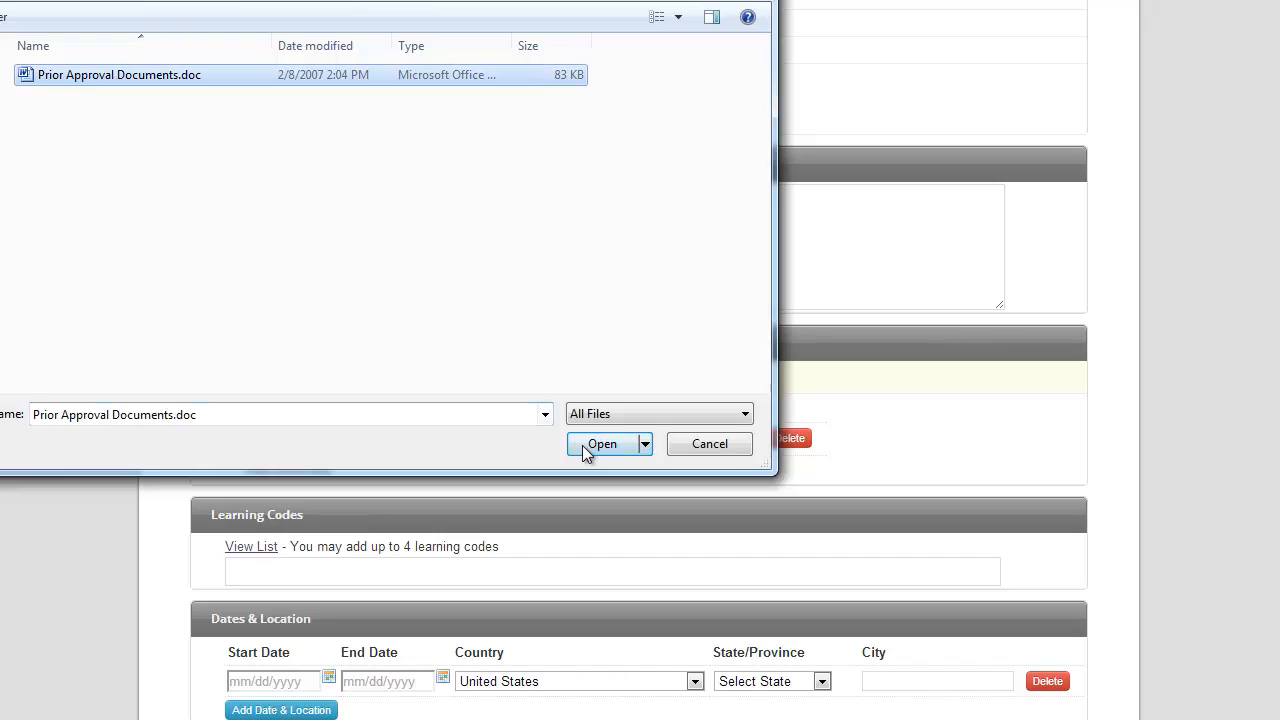
click(590, 445)
click(304, 439)
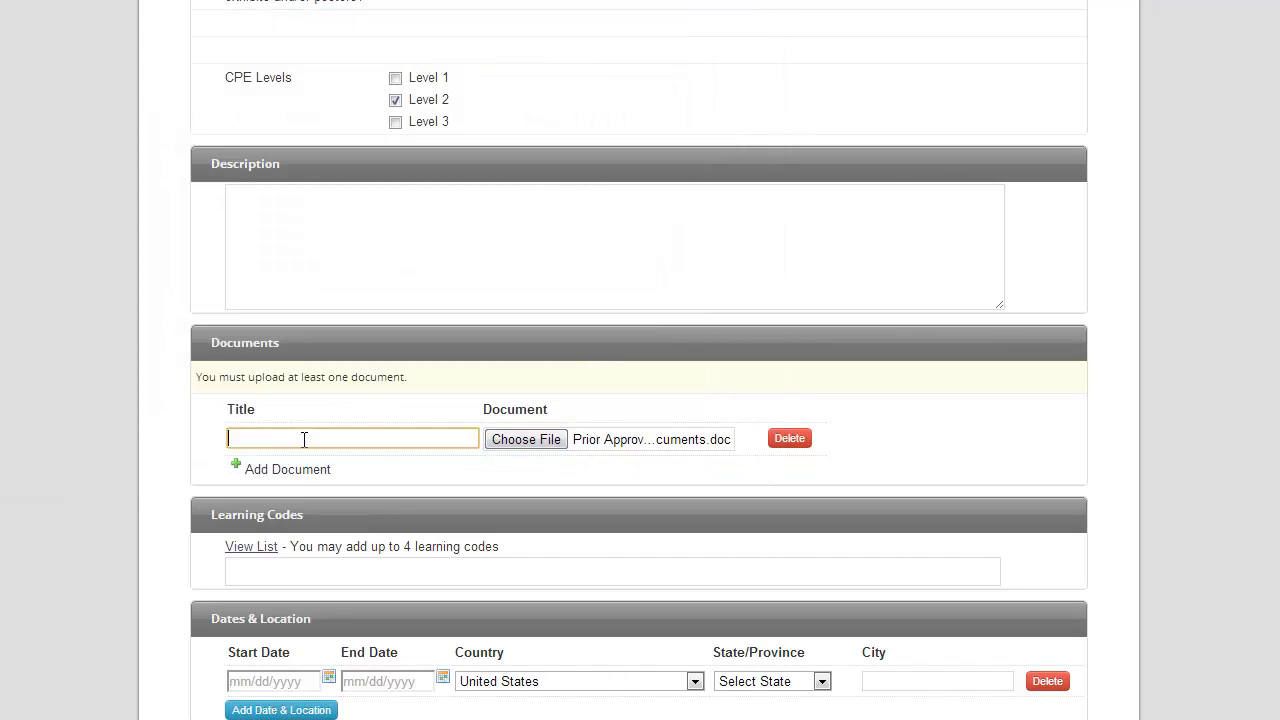
text(Documentation for Program)
Add learning code 1050: Ethics by searching 'ethics', and 5430: End of life care from the full list
click(307, 570)
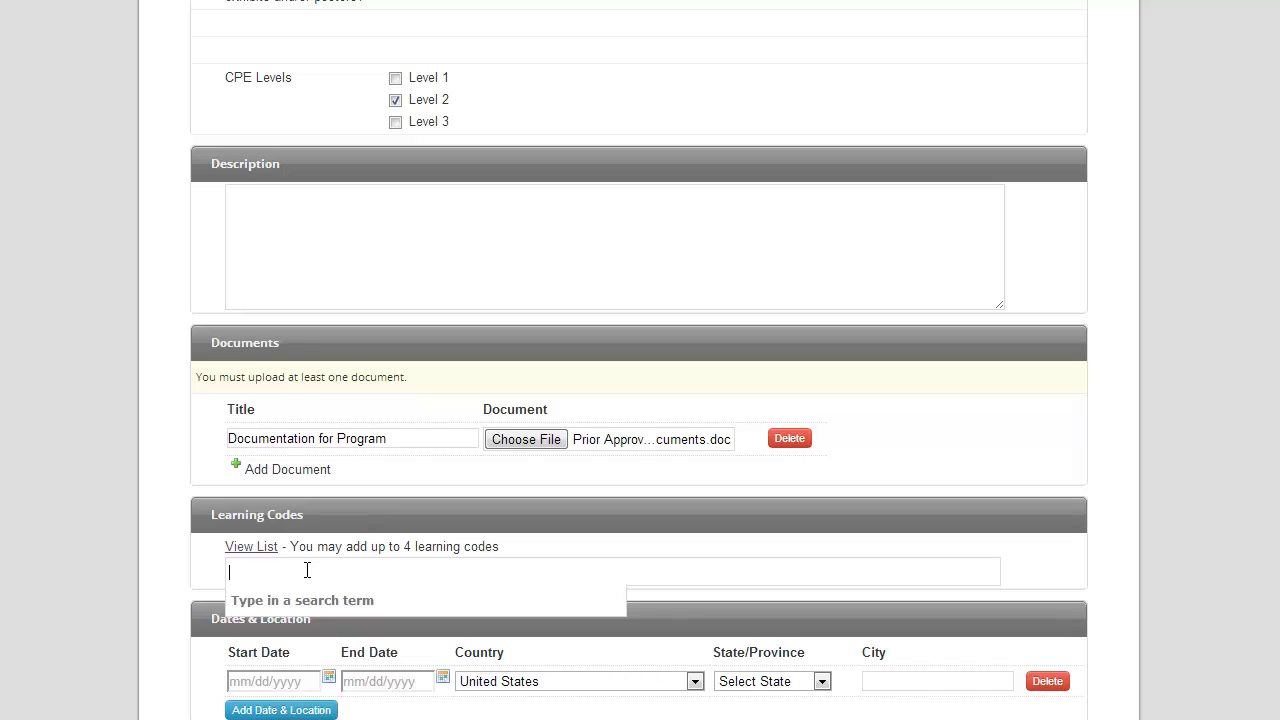
text(ethics)
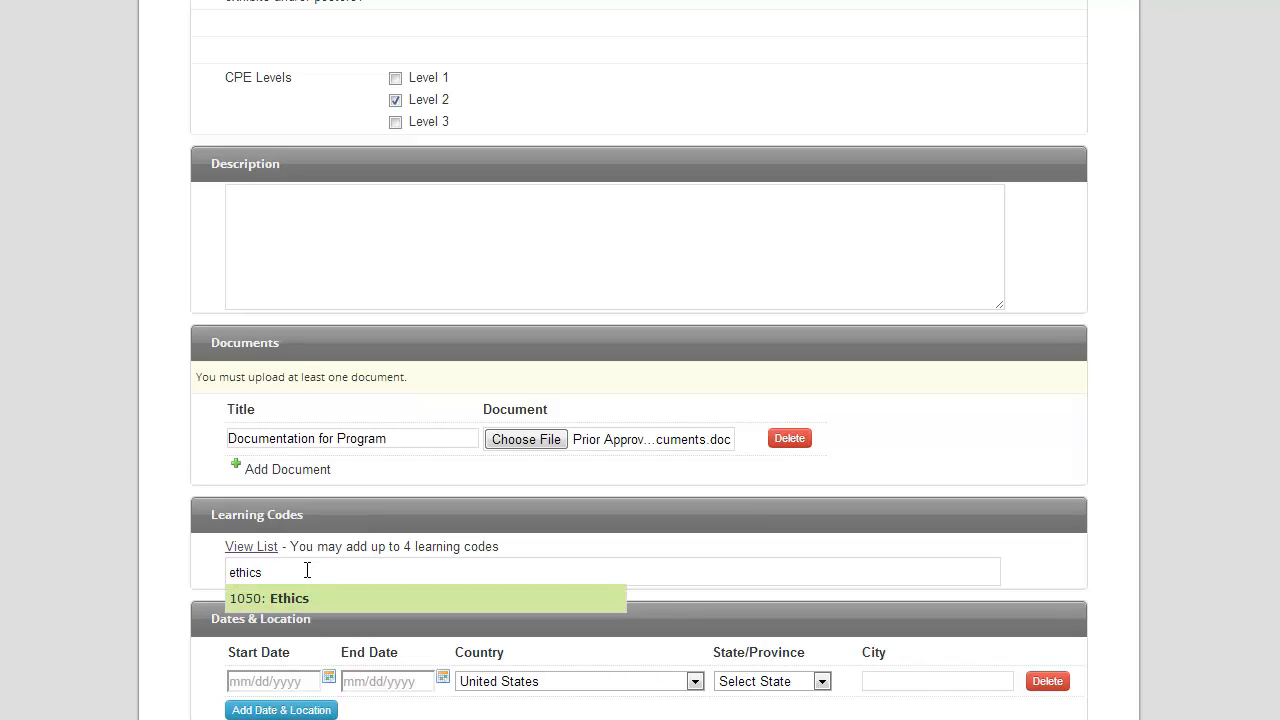
key(Return)
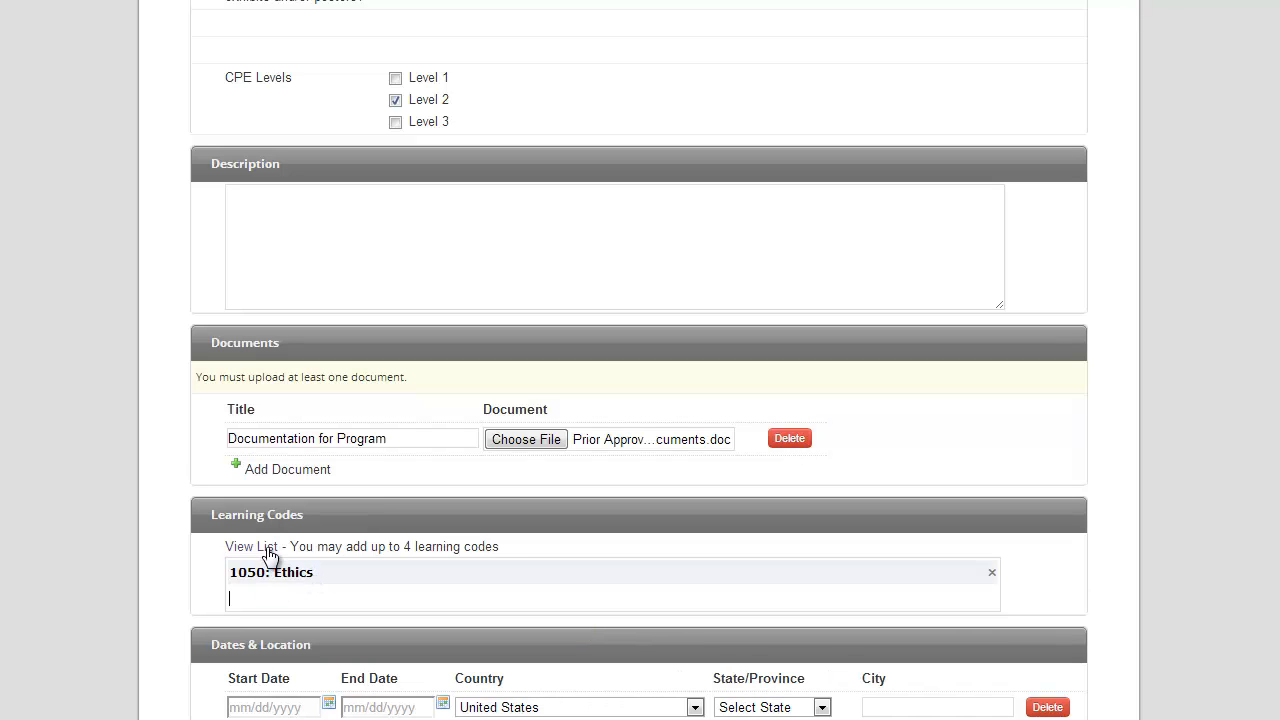
click(268, 548)
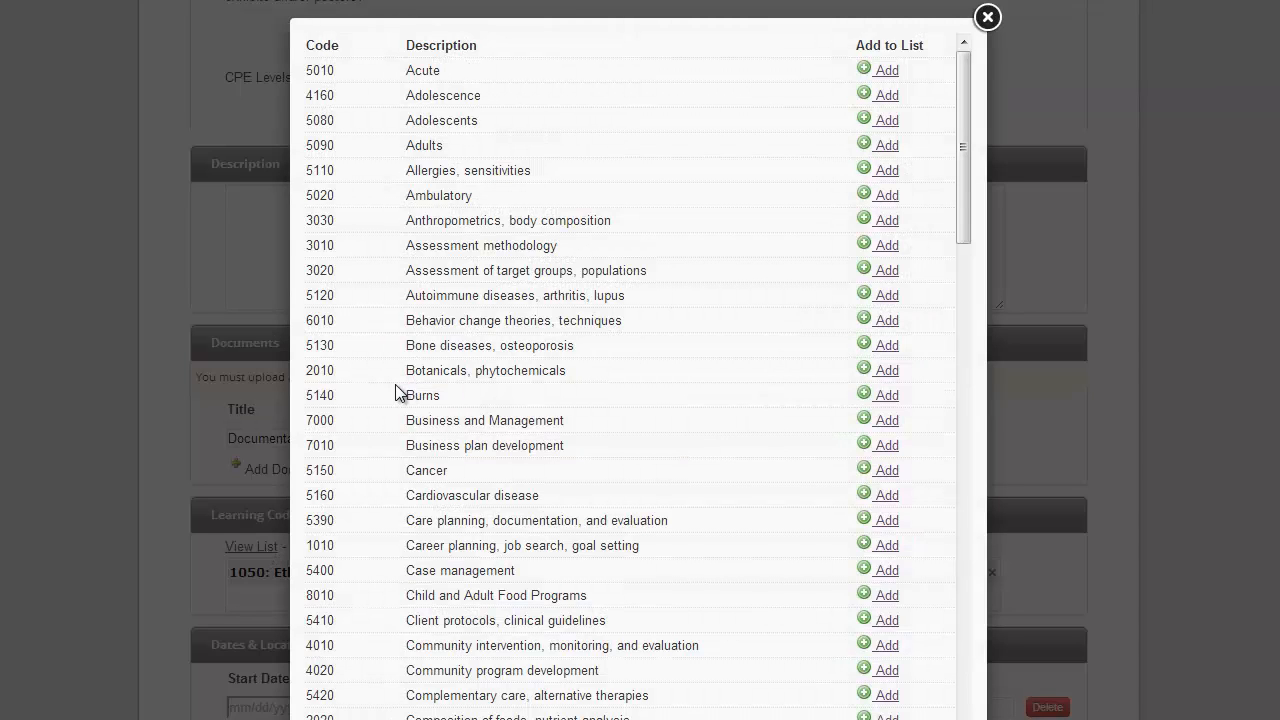
scroll(387, 393, down, 6)
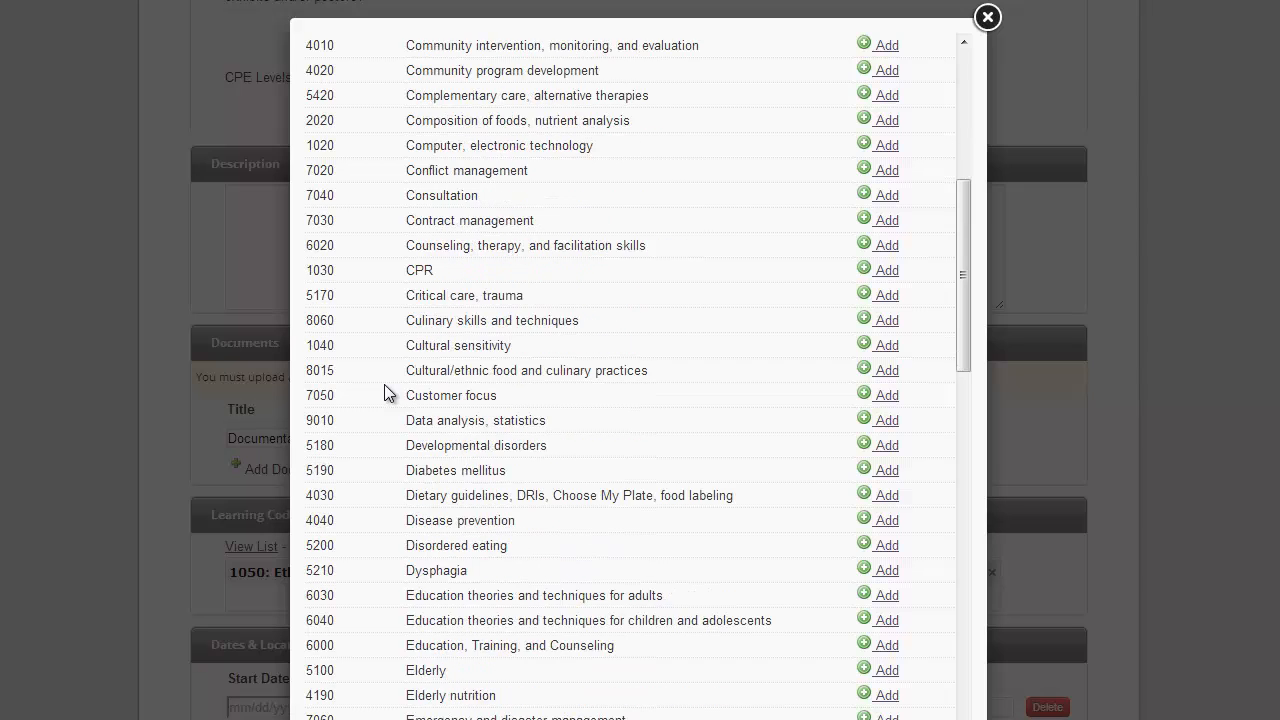
scroll(387, 393, down, 2)
scroll(387, 393, down, 4)
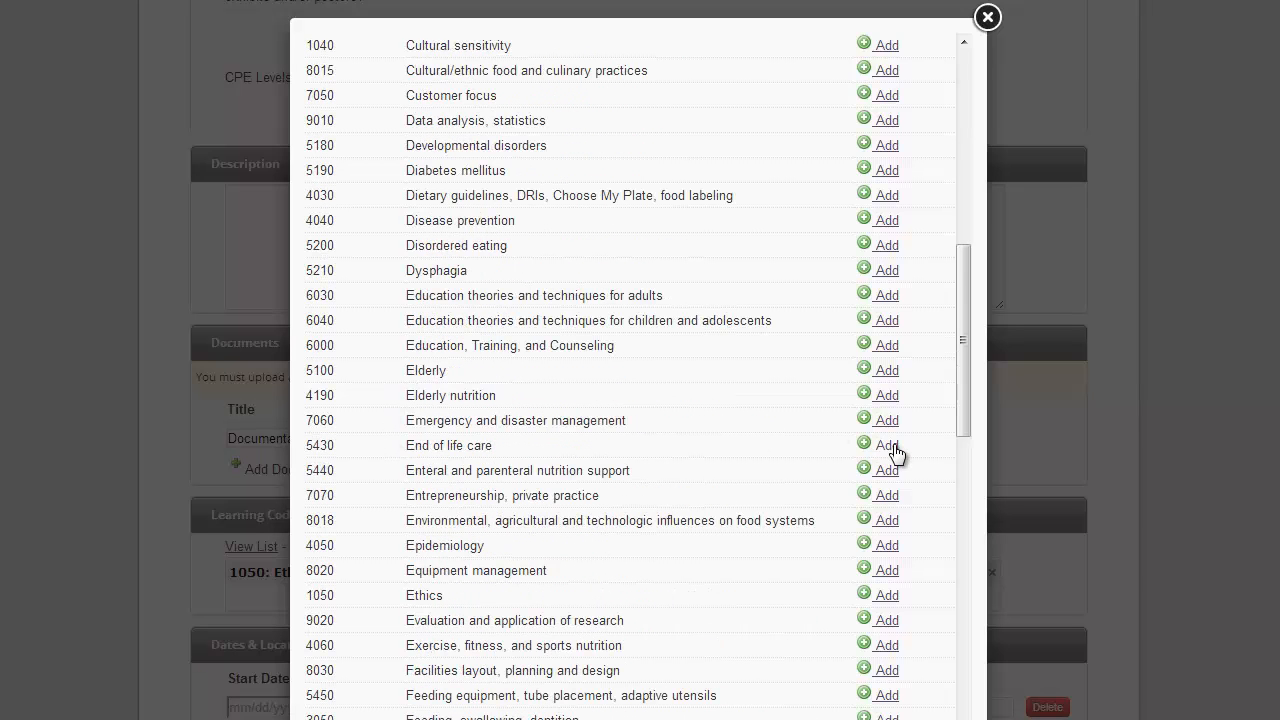
click(890, 447)
click(980, 24)
scroll(25, 438, down, 2)
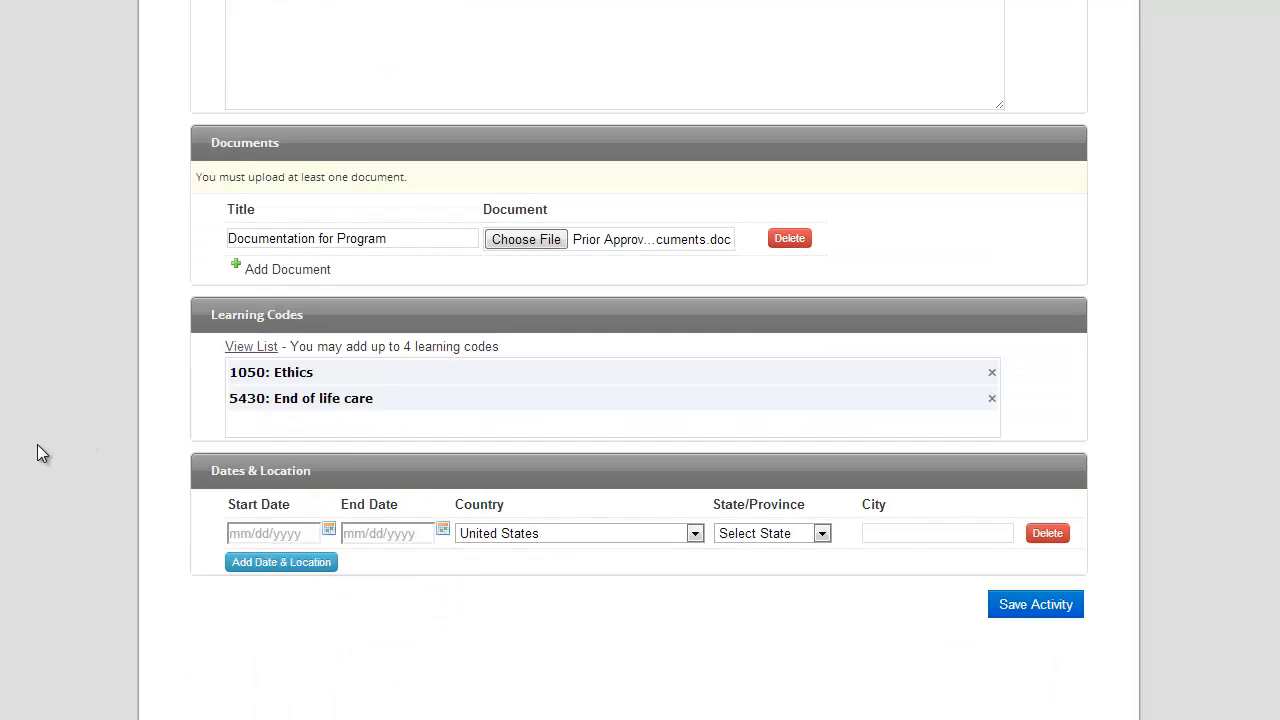
Set both the start date and end date to 12/10/2013 using the calendar pickers
click(262, 534)
click(457, 564)
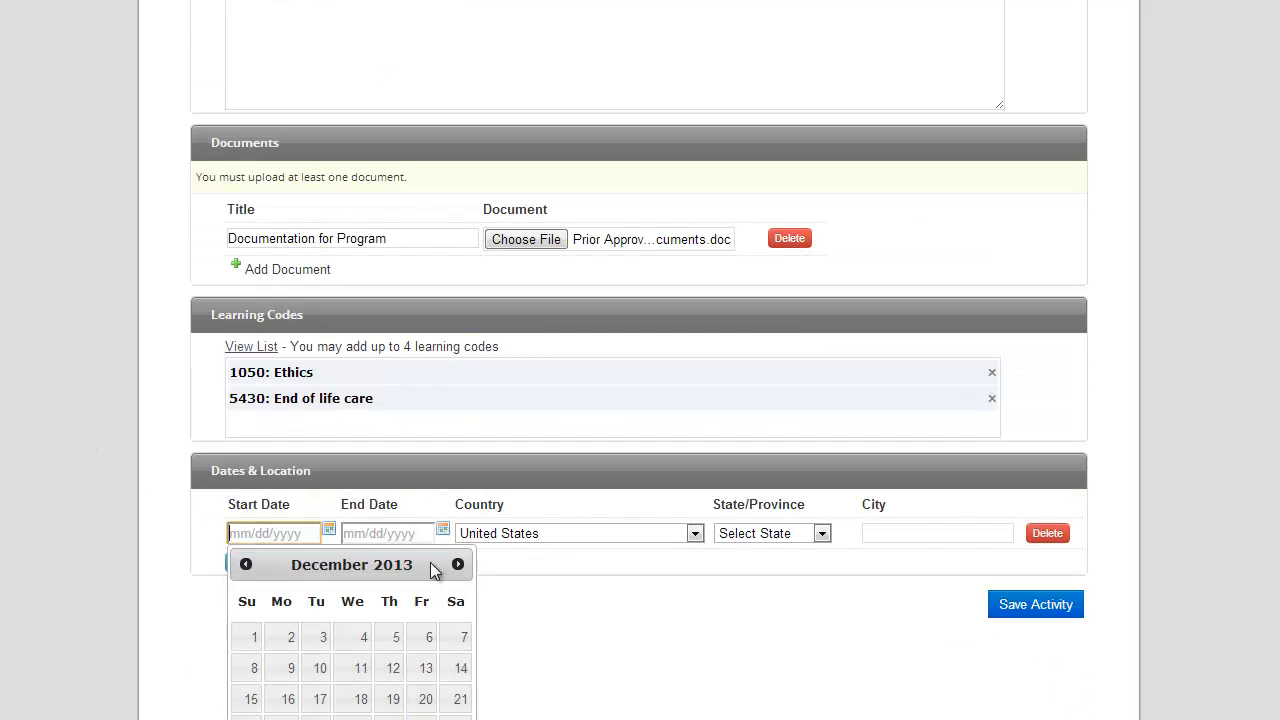
click(321, 676)
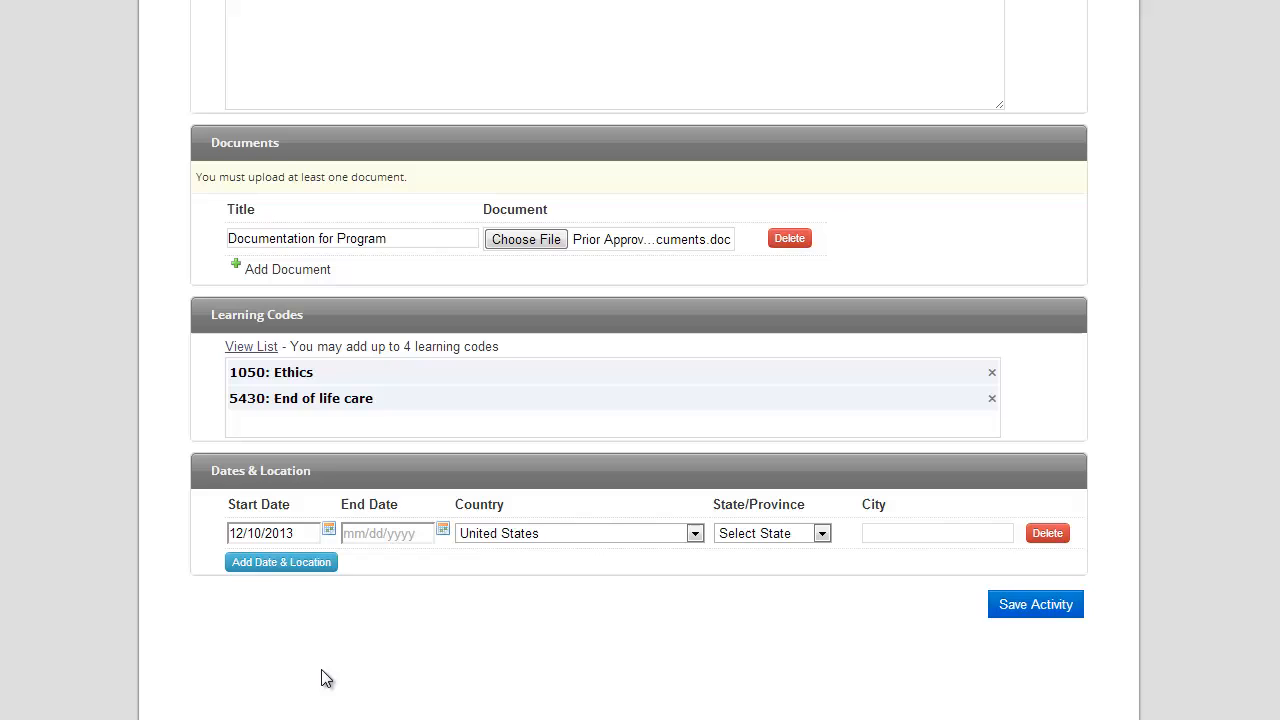
click(443, 532)
click(571, 564)
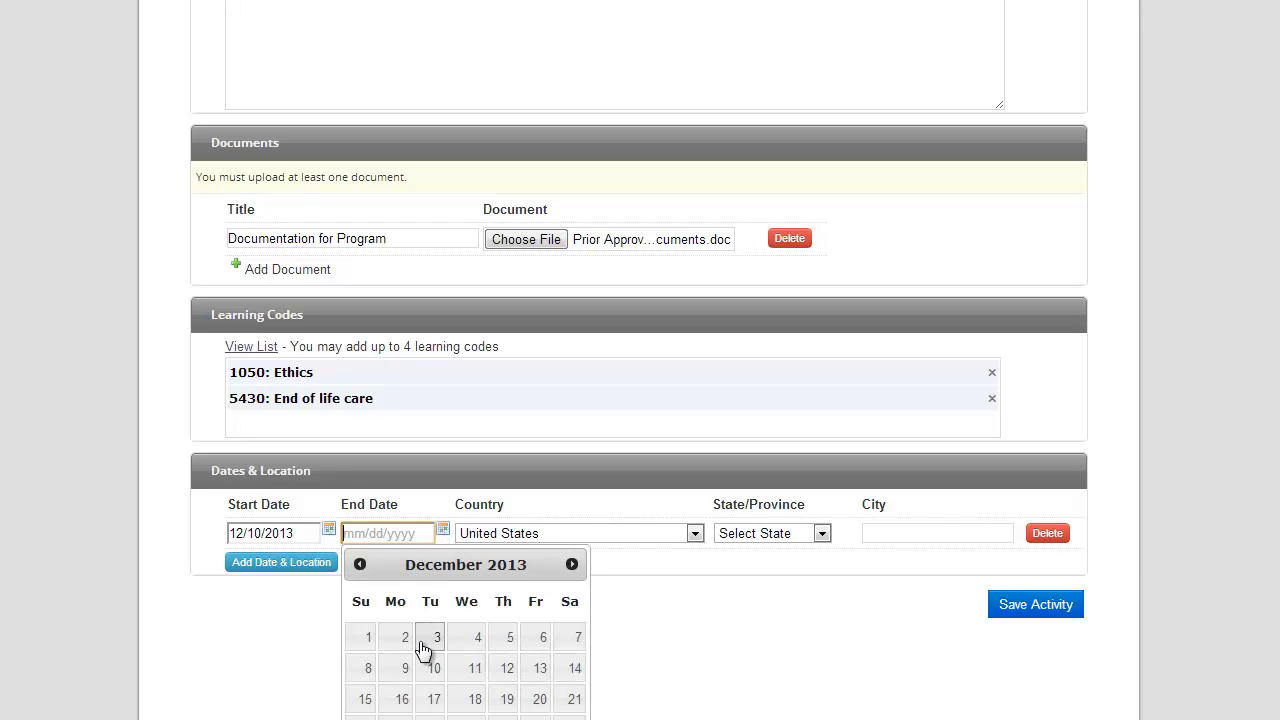
click(431, 670)
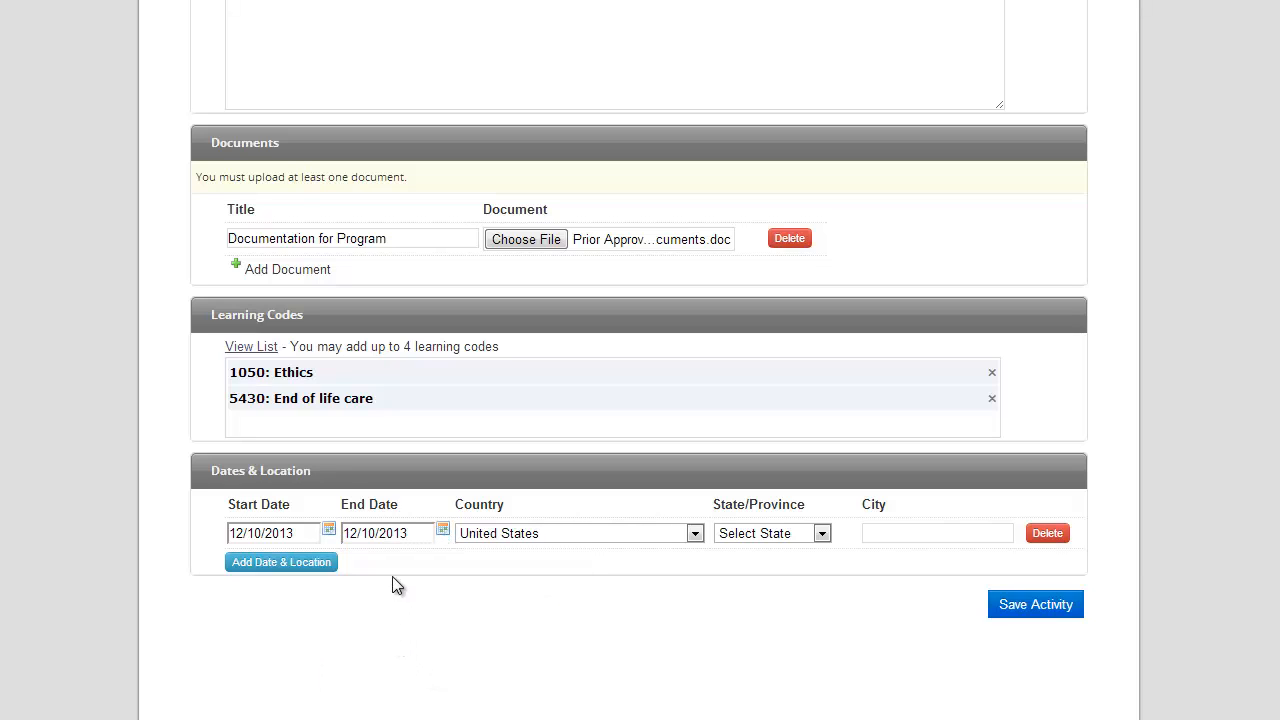
Set the location to Chicago, Illinois and save the activity so it is listed as Pending
click(786, 533)
scroll(779, 650, down, 2)
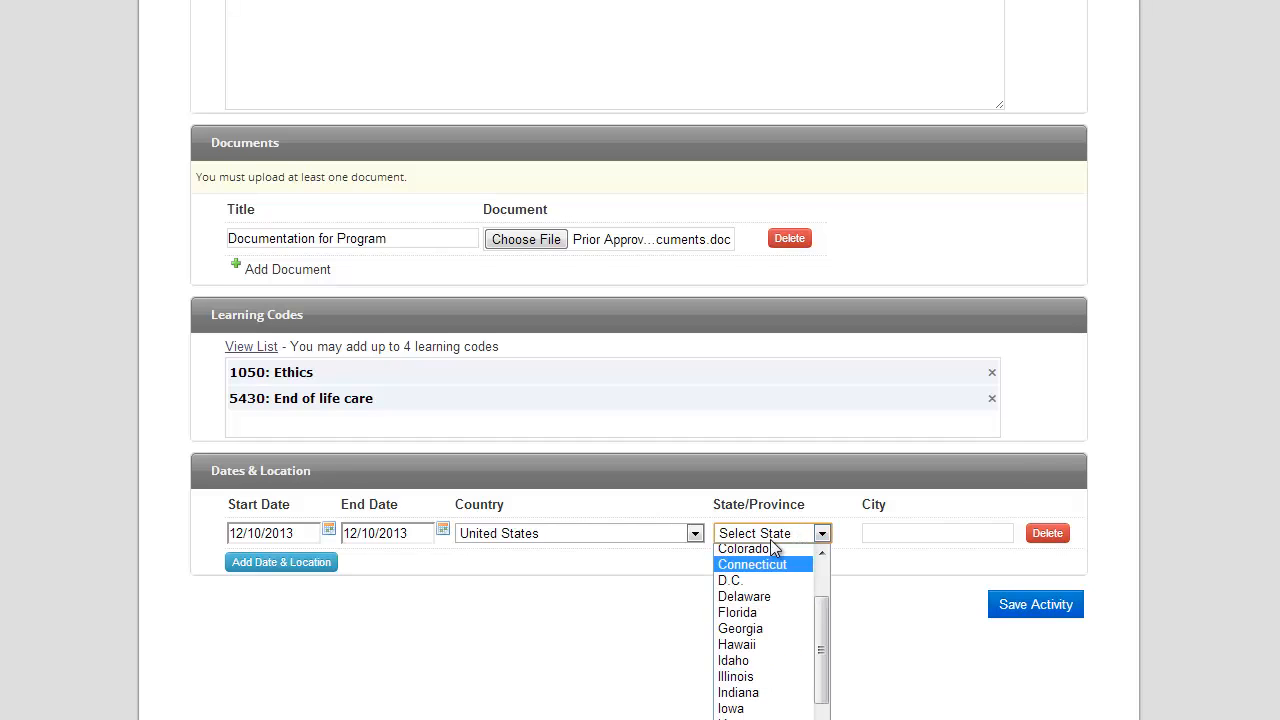
scroll(870, 495, down, 1)
click(776, 497)
scroll(735, 690, down, 2)
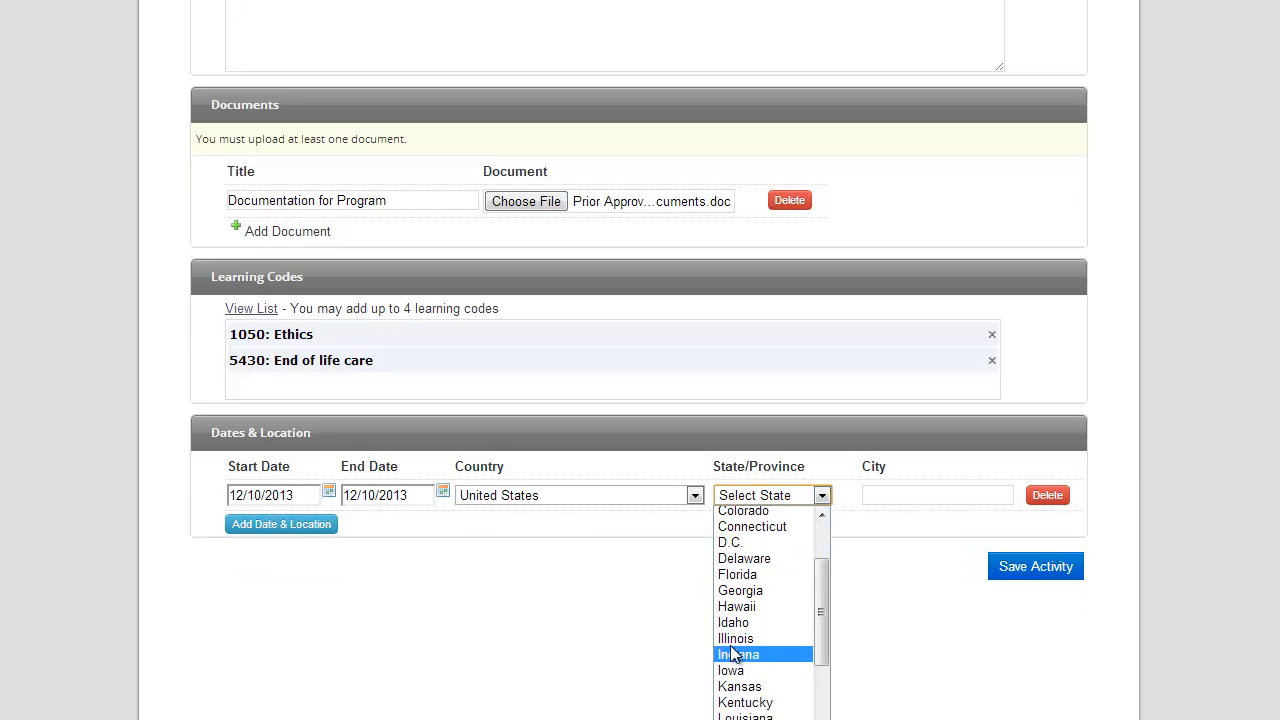
click(742, 634)
click(897, 490)
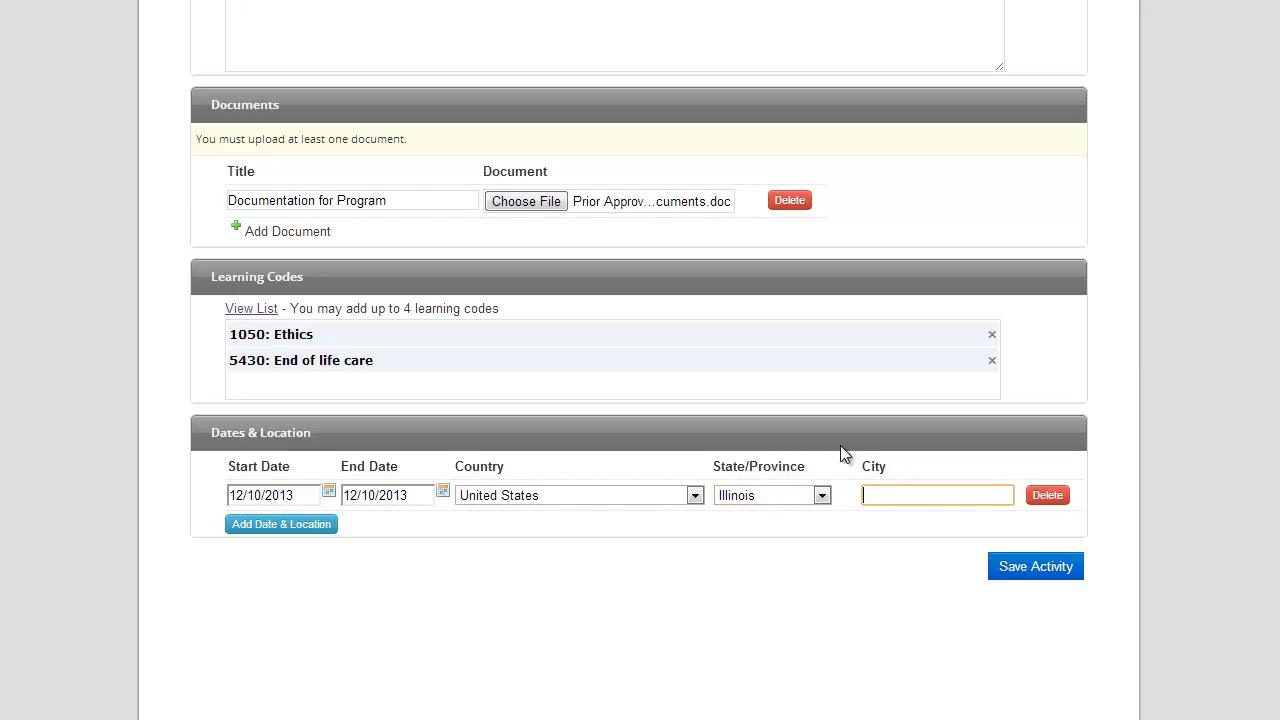
text(Chicago)
click(1028, 570)
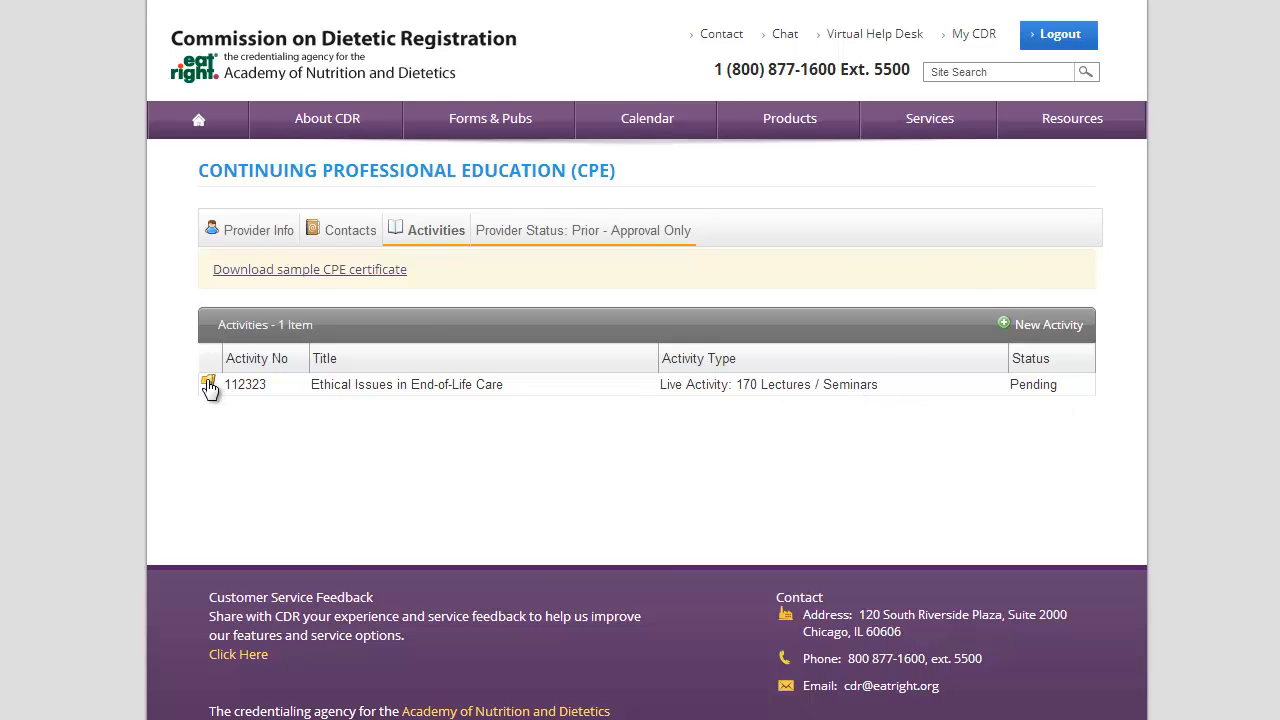
click(388, 271)
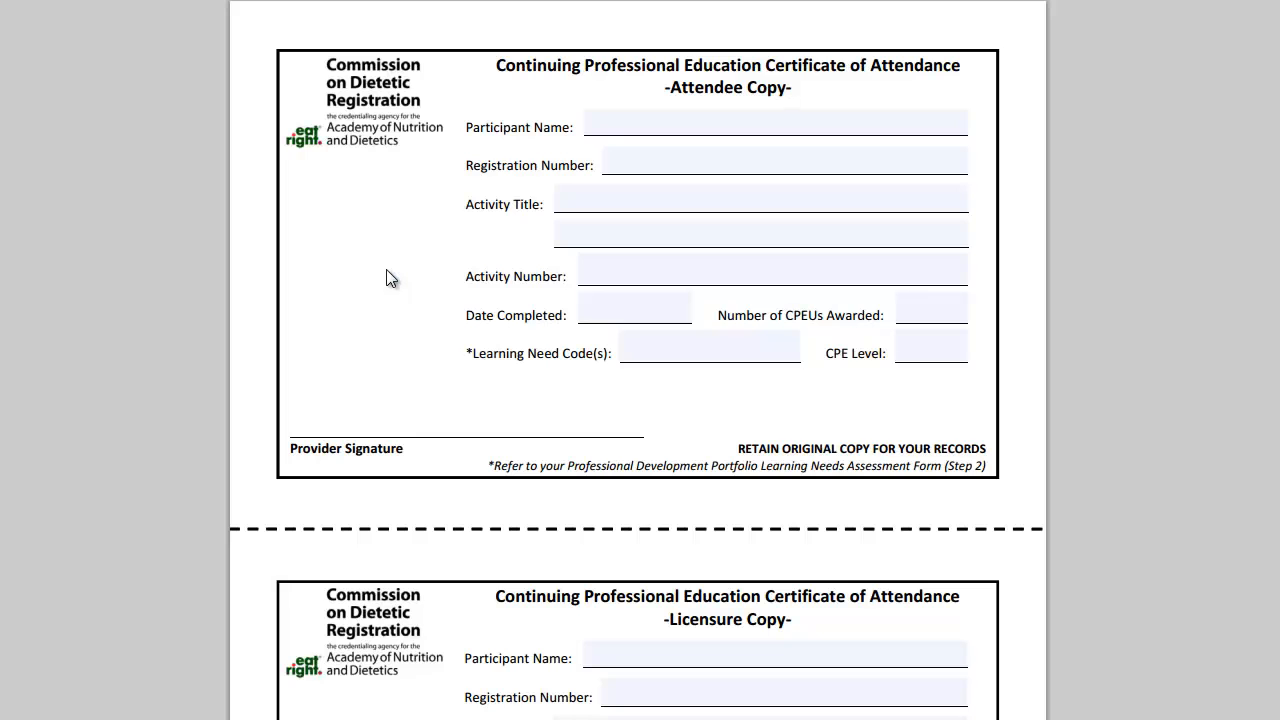
click(610, 127)
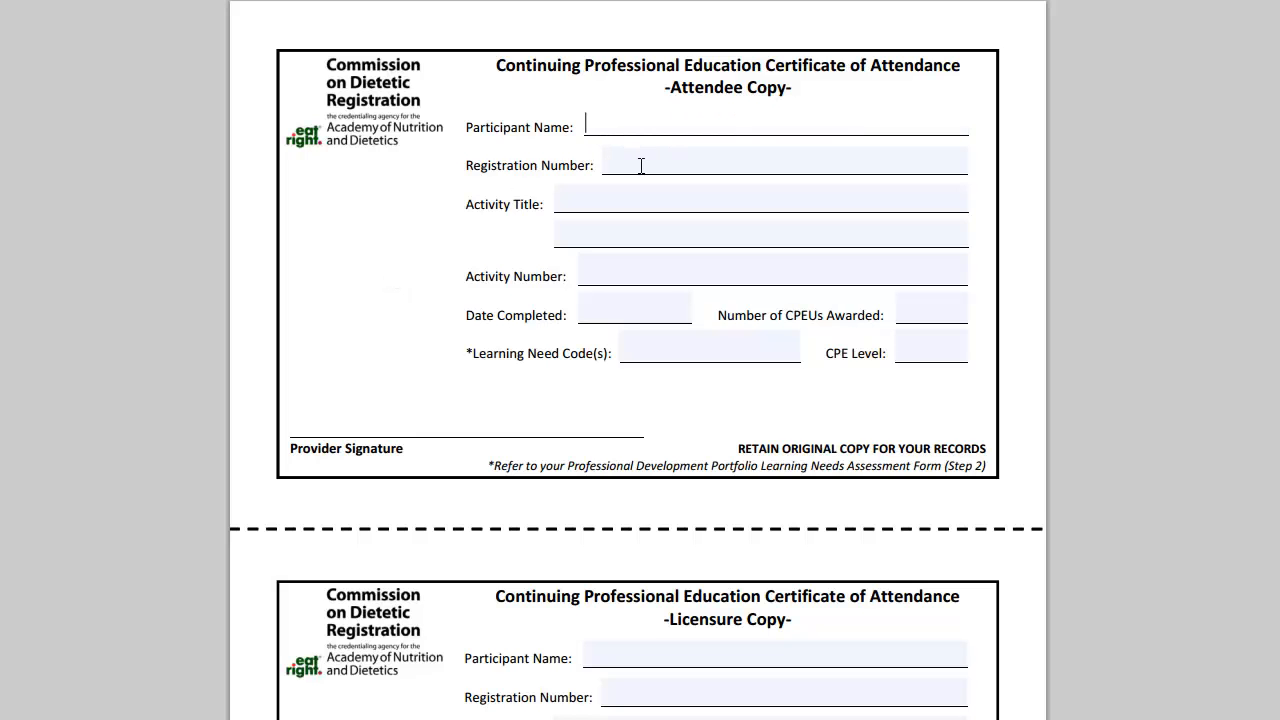
click(641, 165)
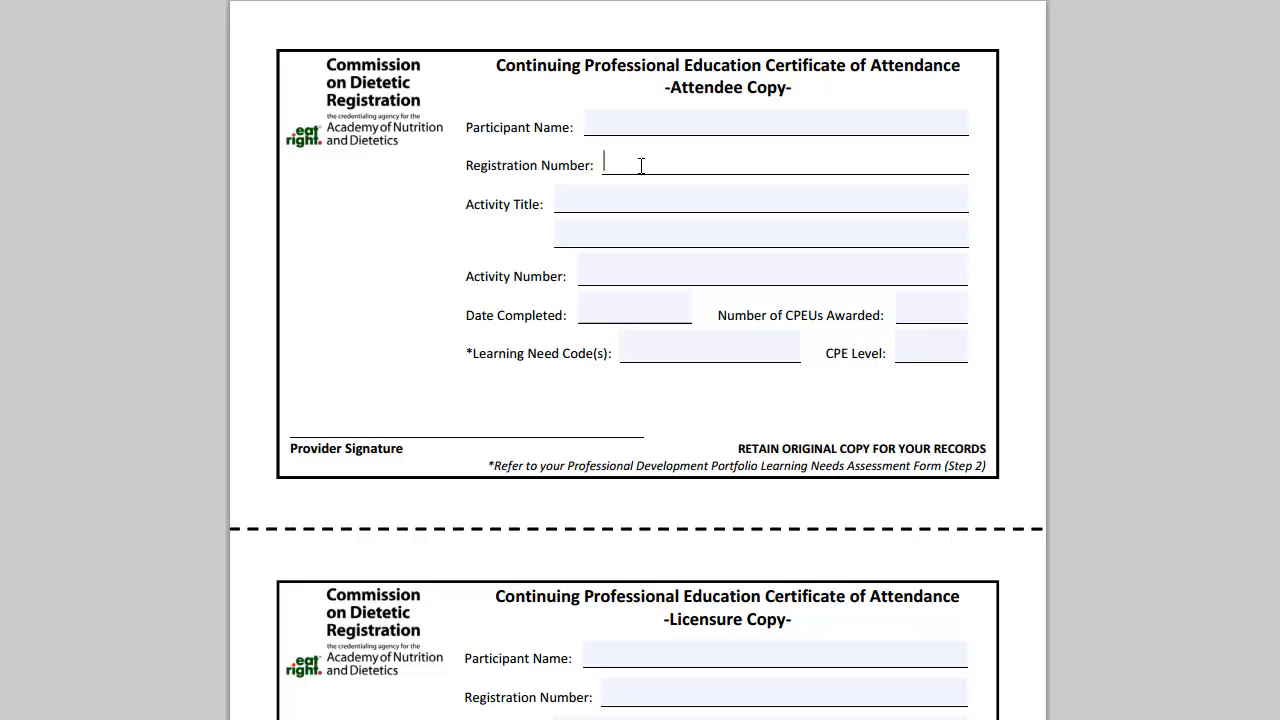
click(588, 201)
click(541, 189)
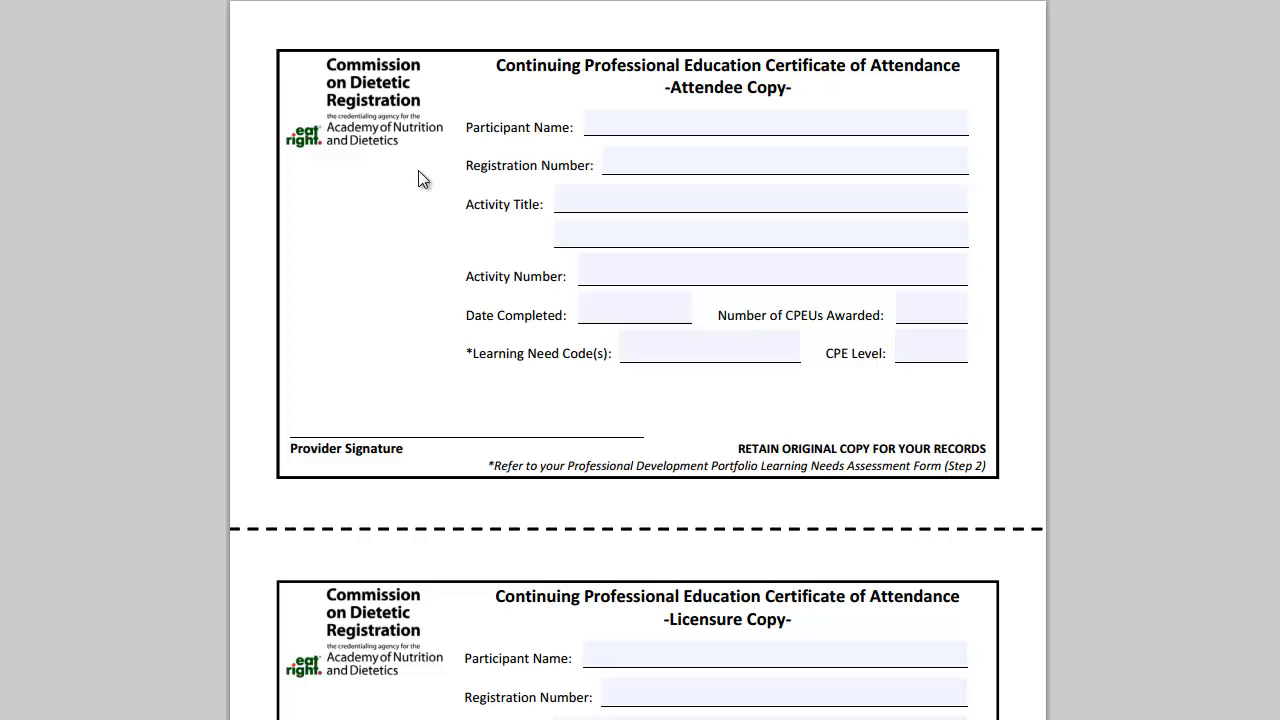
scroll(418, 178, down, 1)
right_click(350, 143)
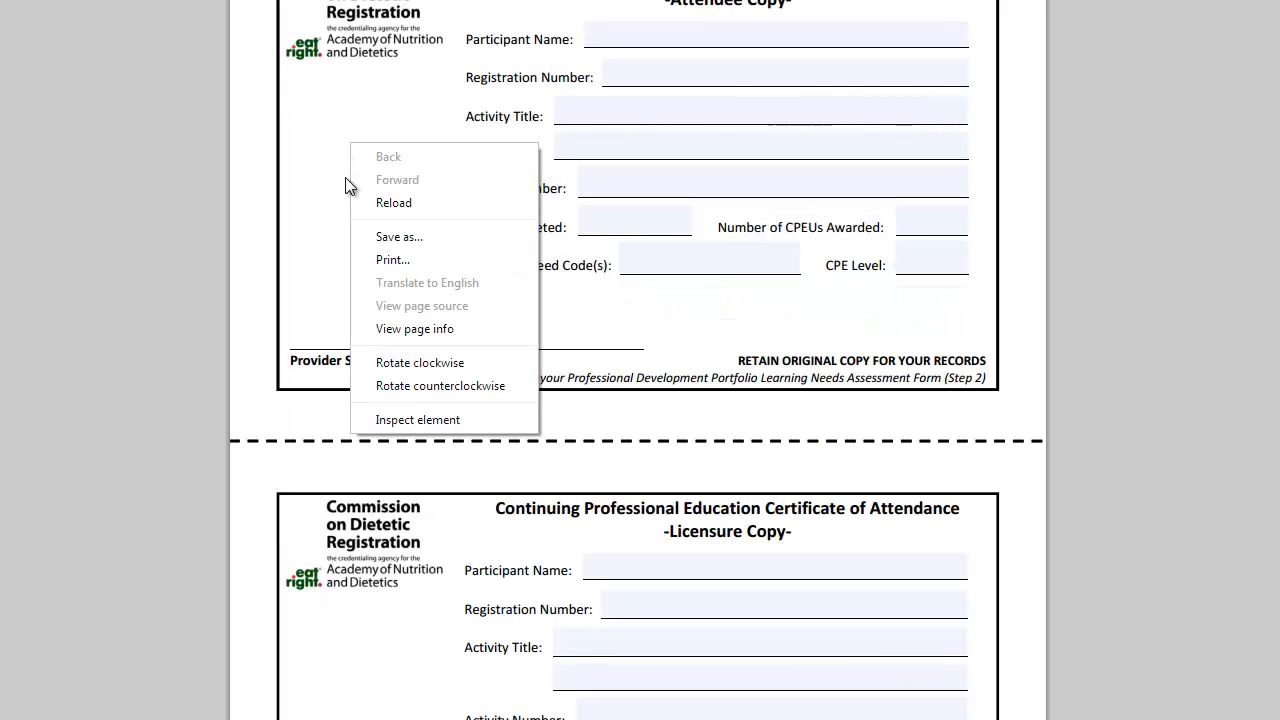
click(388, 260)
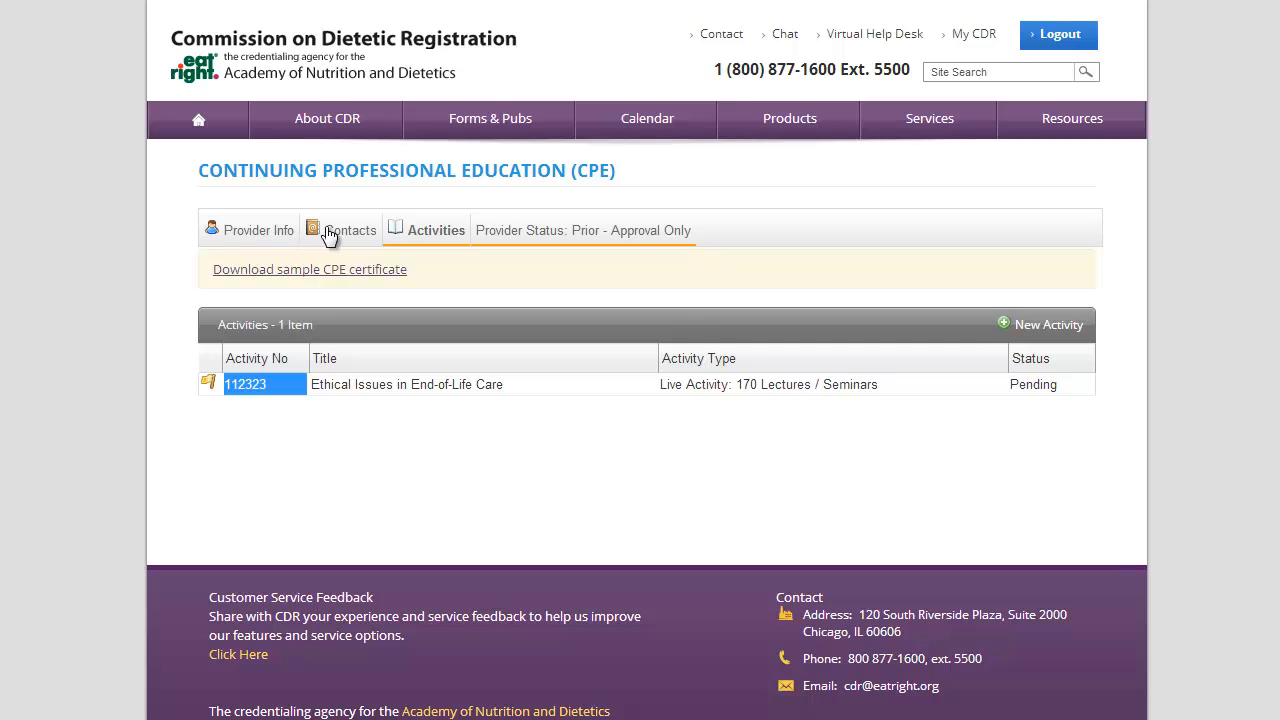
Review the Contacts and Provider Info tabs, then log out of the CDR account
click(340, 231)
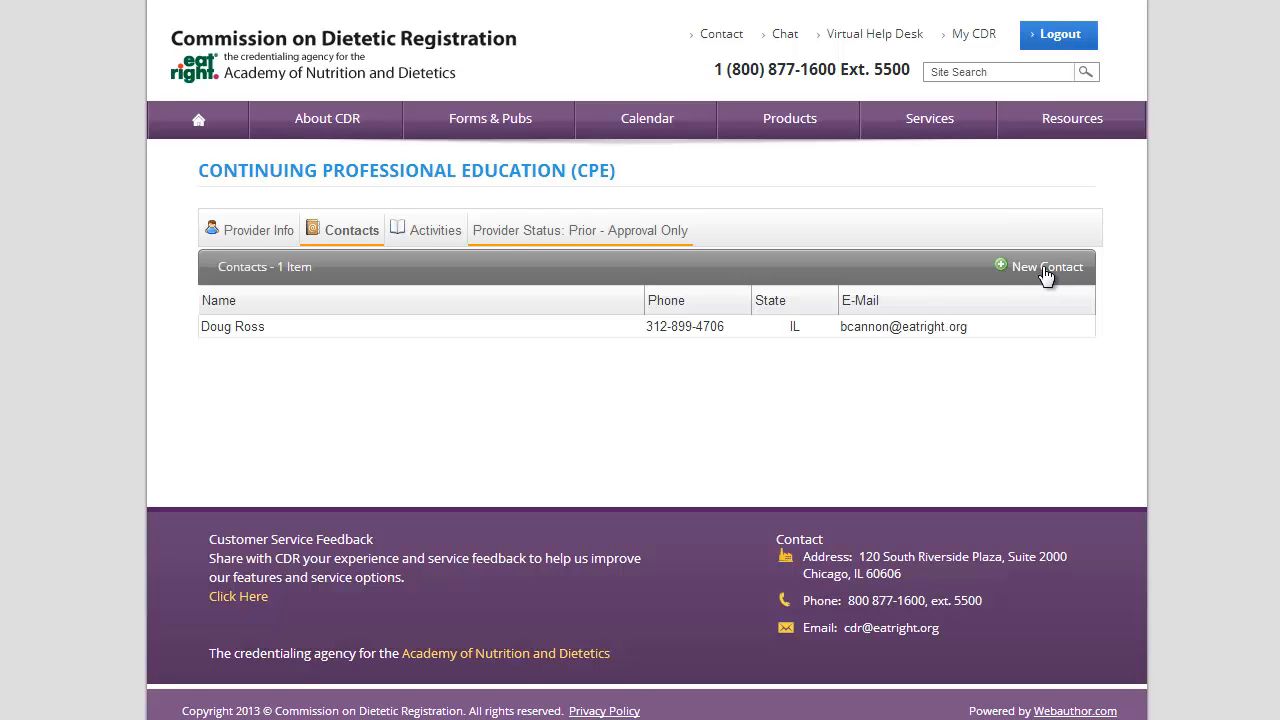
click(238, 236)
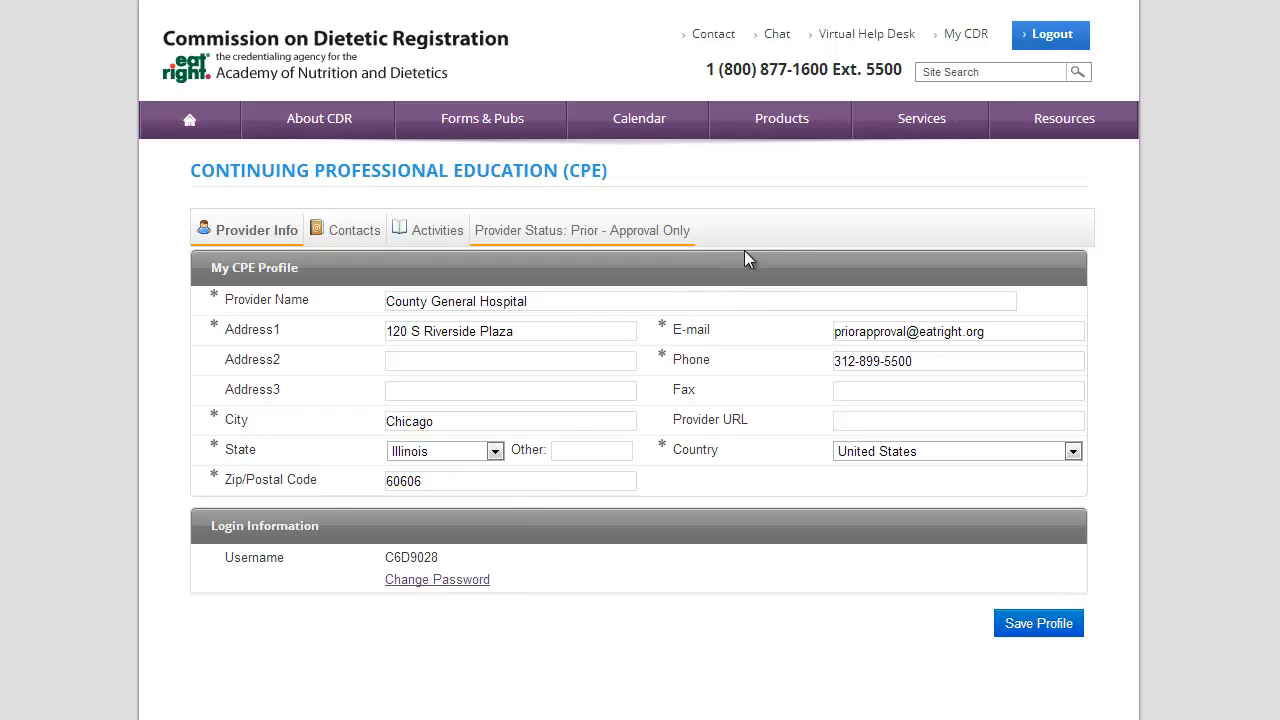
click(1055, 36)
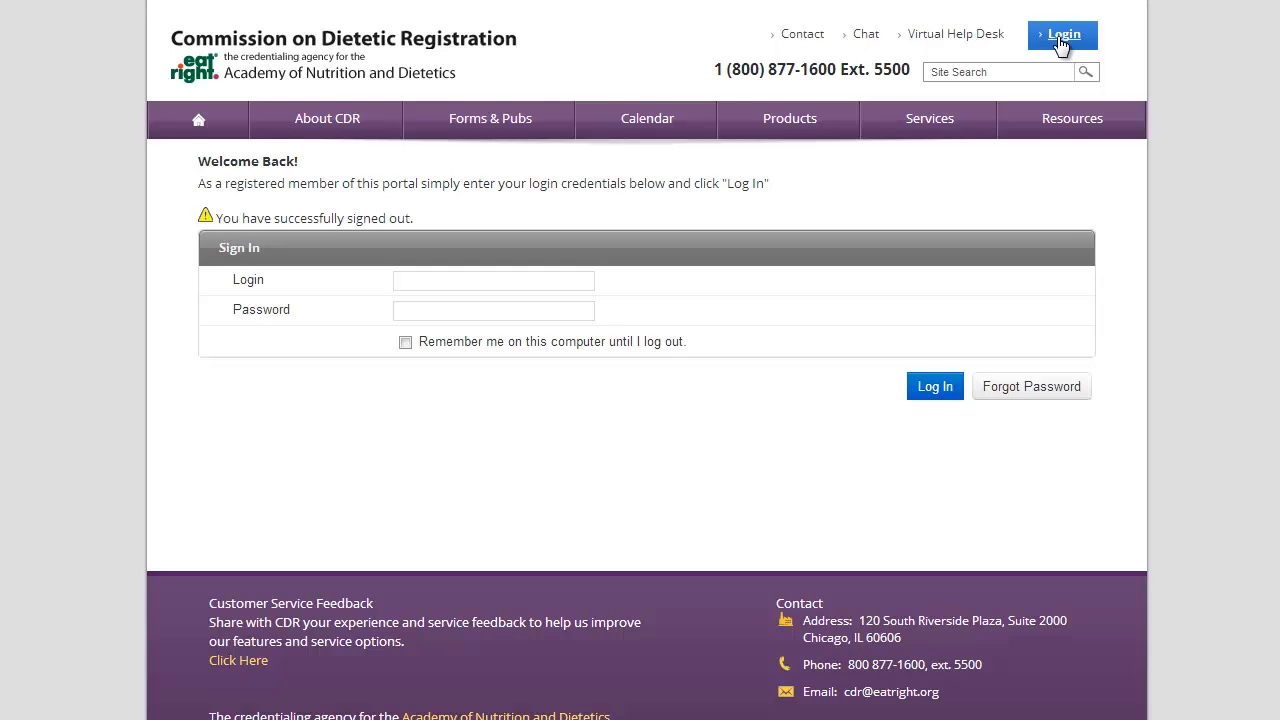